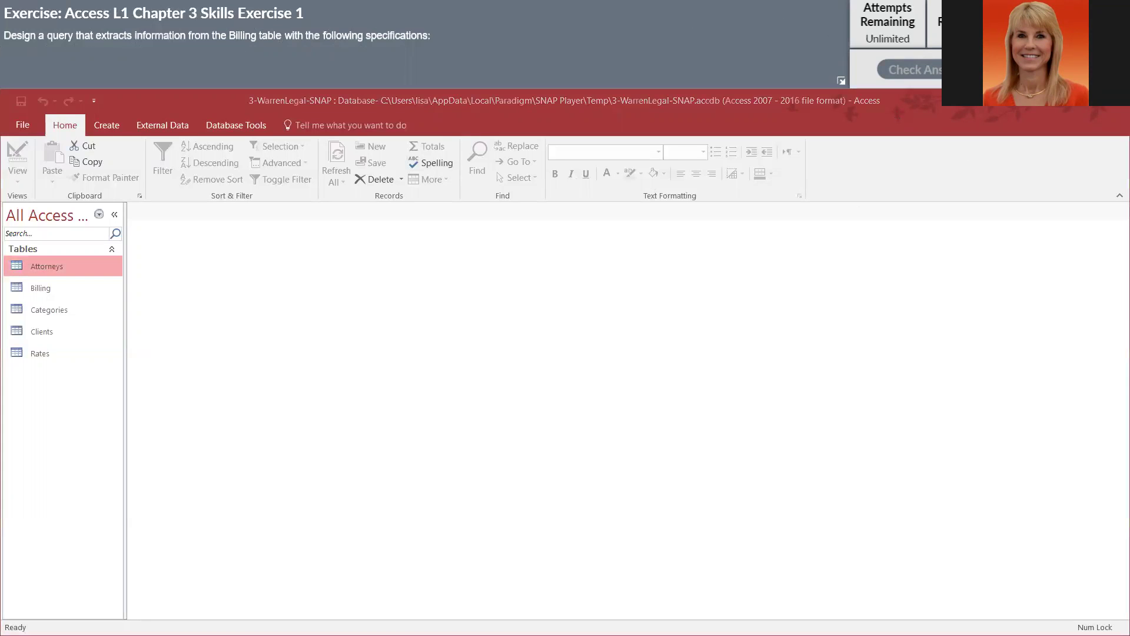
Create a new design-view query with the Billing table and enlarge its field list to show every field.
left_click(107, 126)
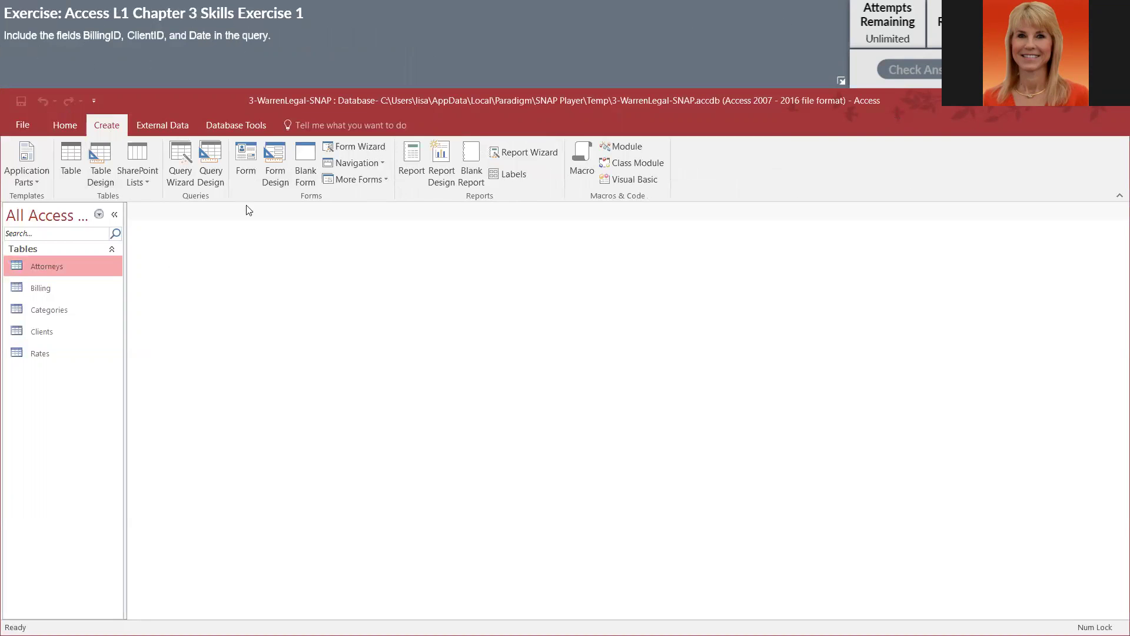
left_click(216, 155)
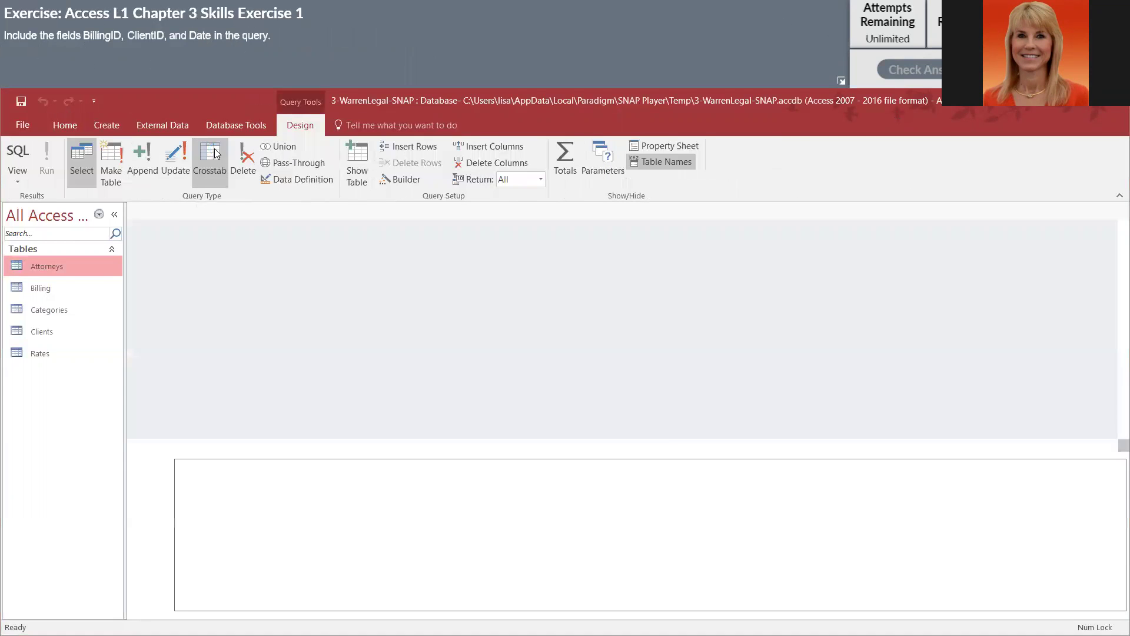
left_click(478, 299)
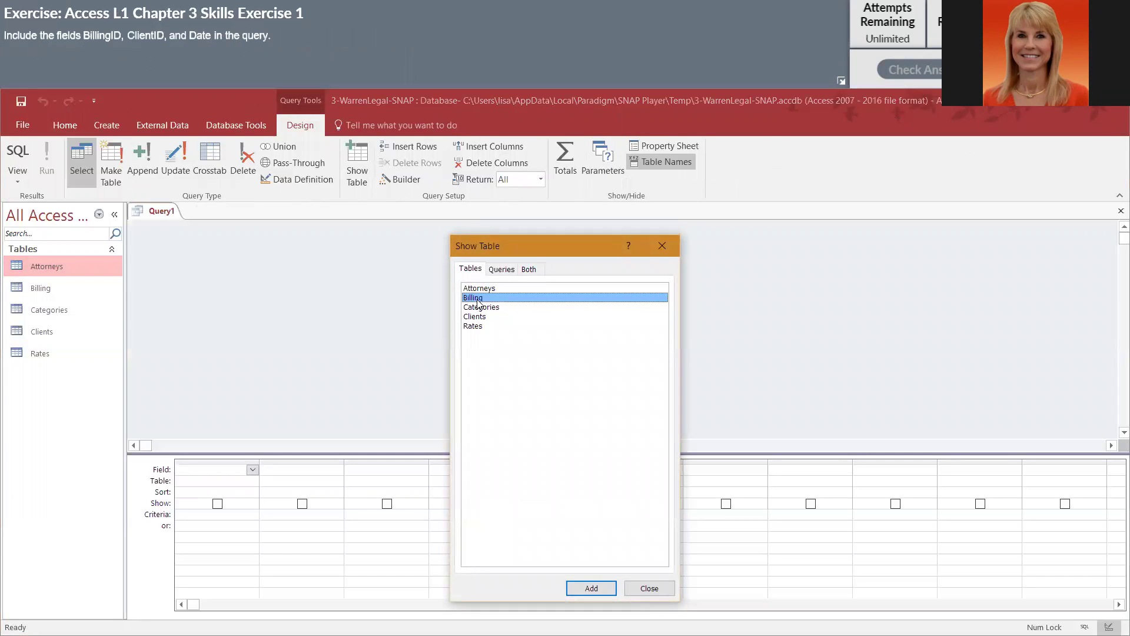
left_click(591, 588)
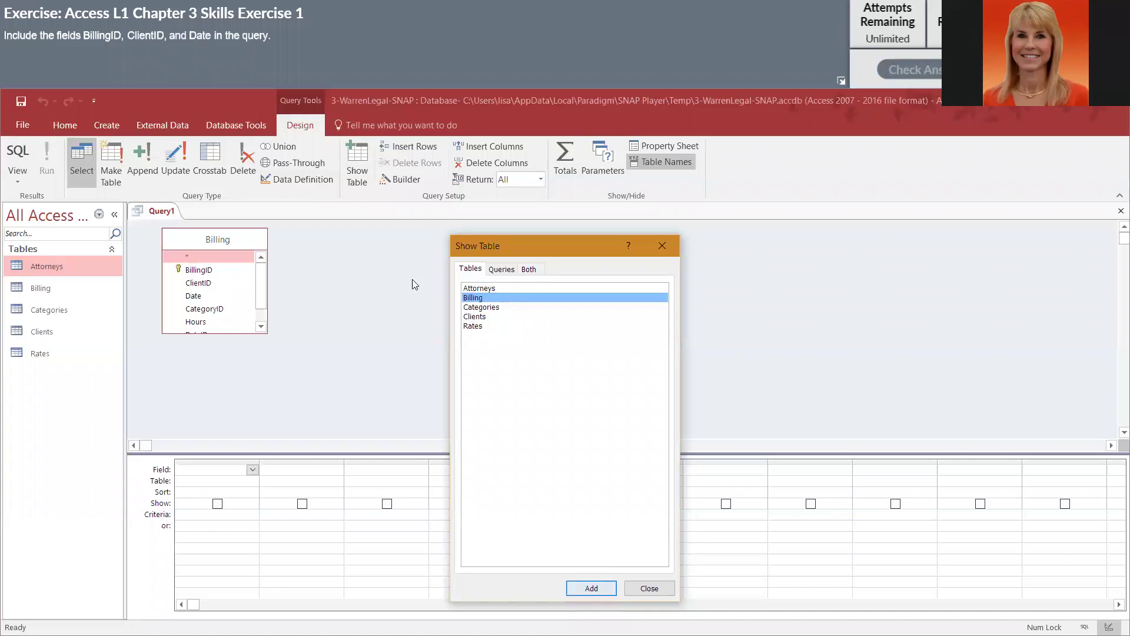
left_click(648, 589)
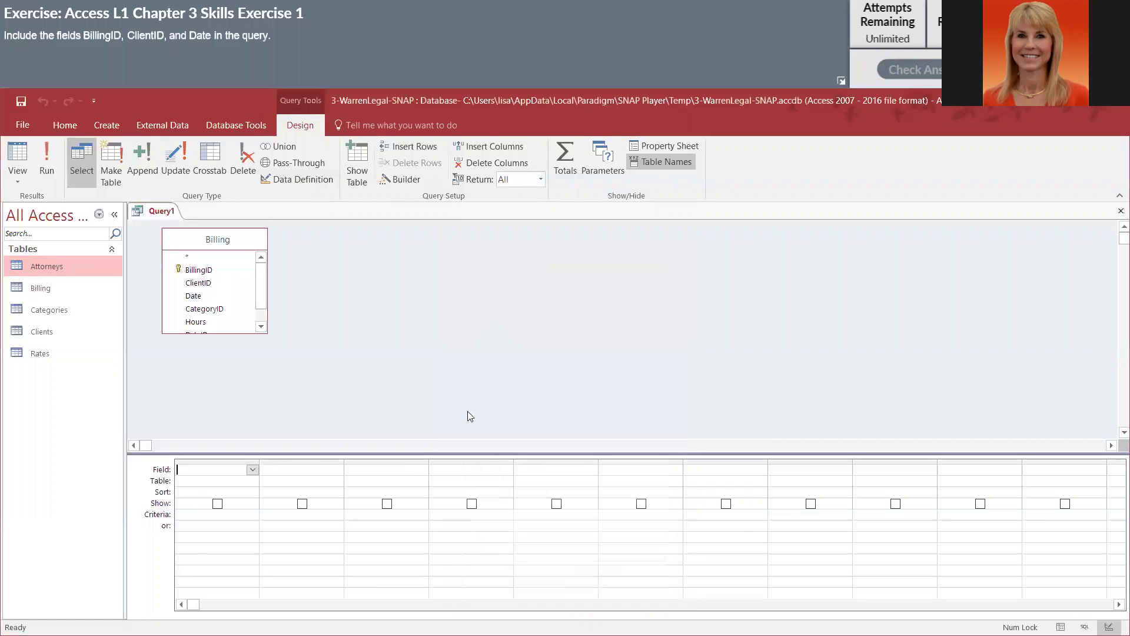
left_click(261, 333)
left_click_drag(261, 334, 278, 394)
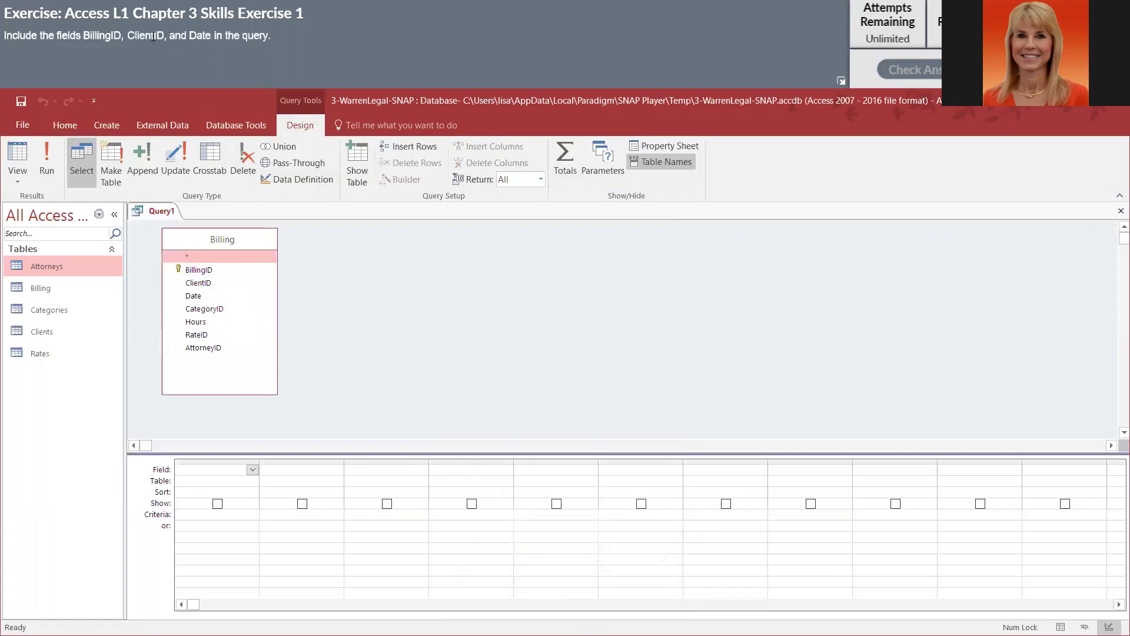
Fill the first three grid columns with Billing's BillingID, ClientID and Date fields.
double_click(198, 271)
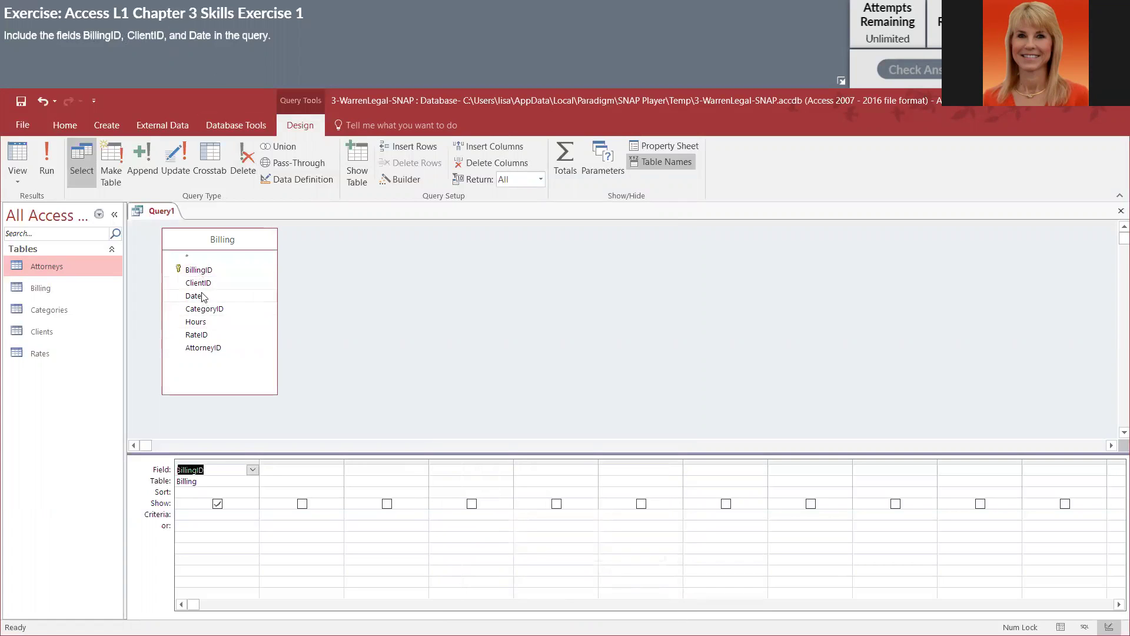
double_click(198, 283)
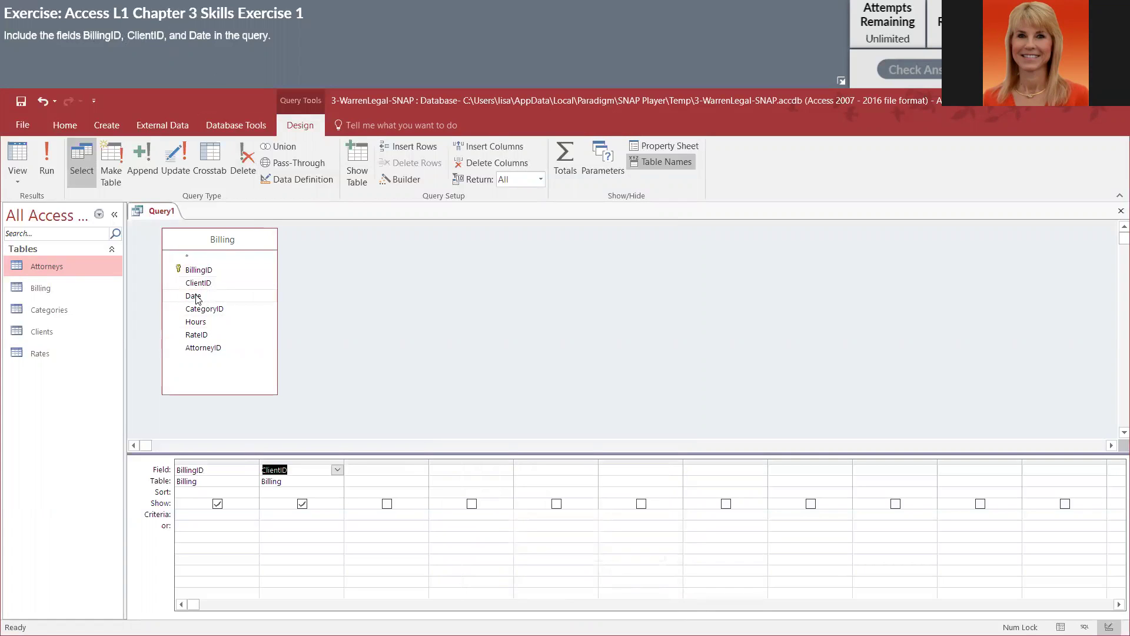
double_click(194, 297)
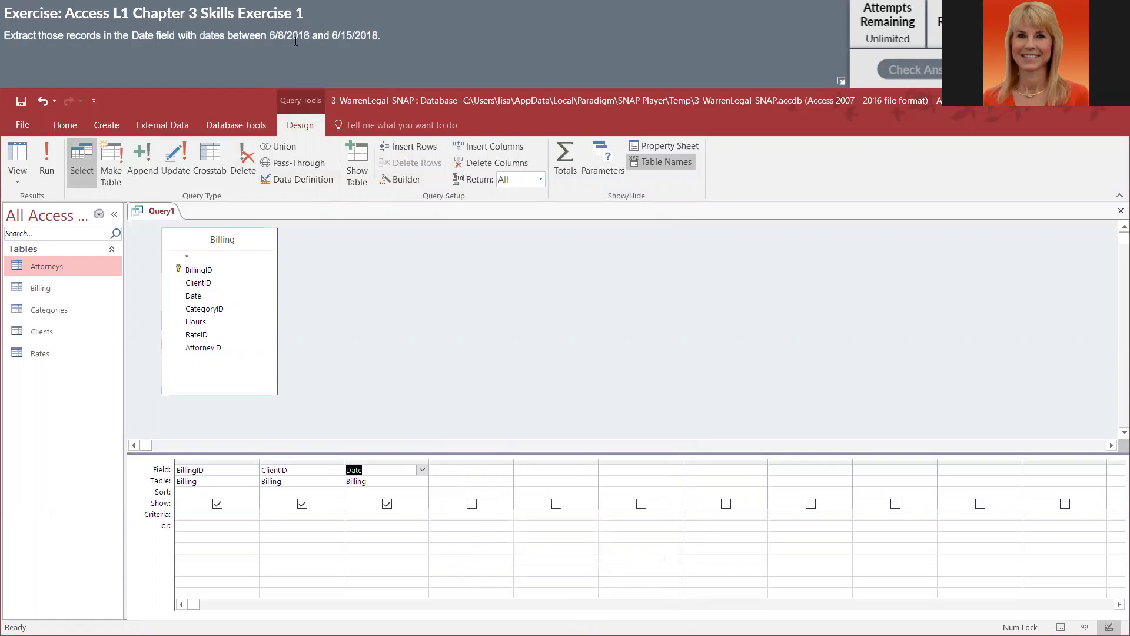
Enter the Date criterion Between 6/8/2018 And 6/15/2018 and widen the column to show it.
left_click(364, 516)
type("B")
key("BackSpace")
type("Between")
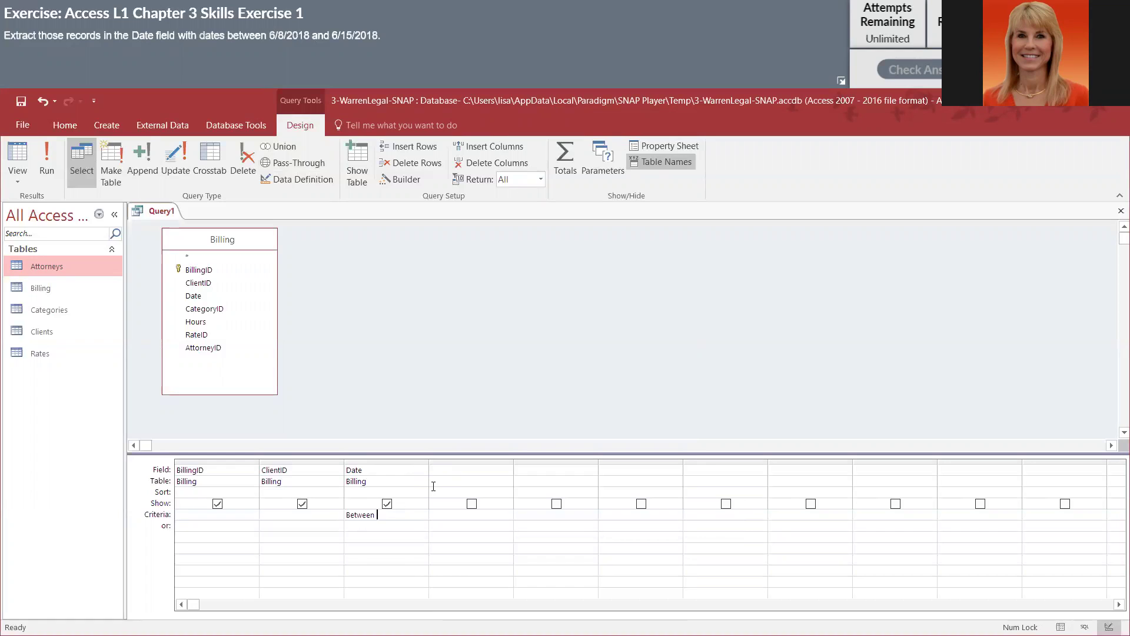
type(" 6/8/2")
type("018")
type(" And ")
type("6/15/2018")
key("Return")
left_click_drag(428, 462, 498, 462)
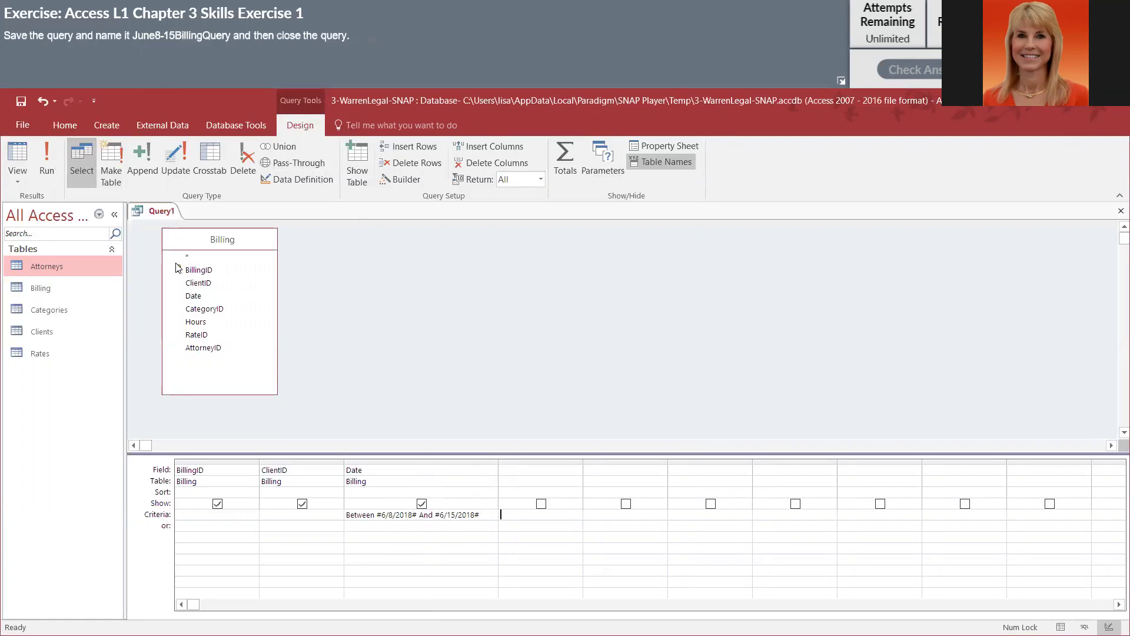
Save the new query as June8-15BillingQuery so it appears under Queries.
left_click(21, 103)
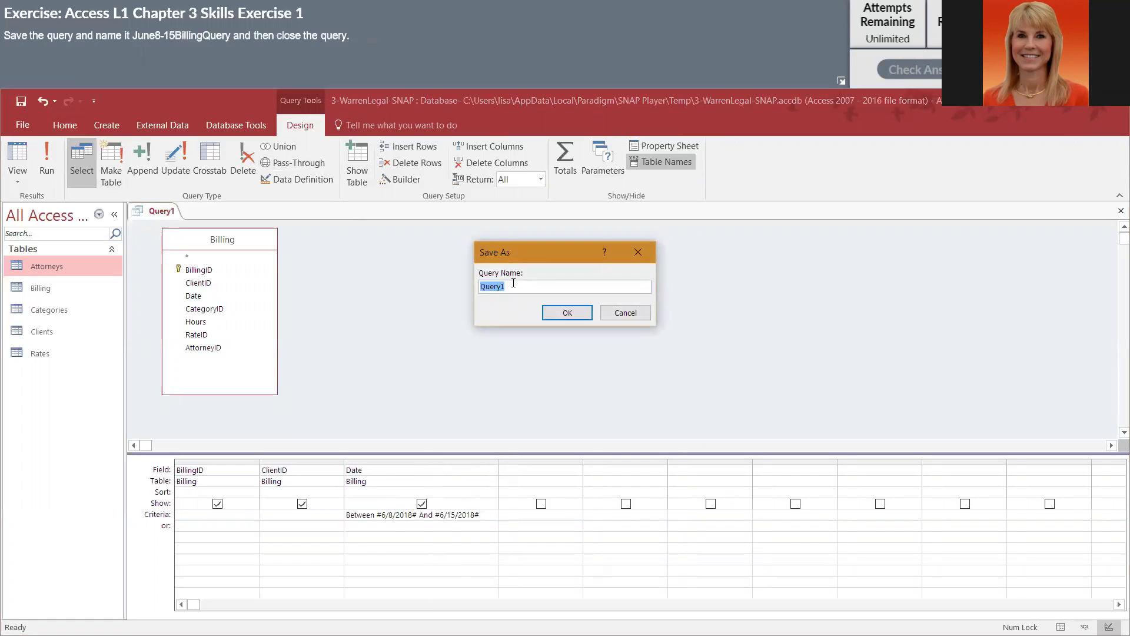
type("June8-15BillingQuery")
left_click(569, 313)
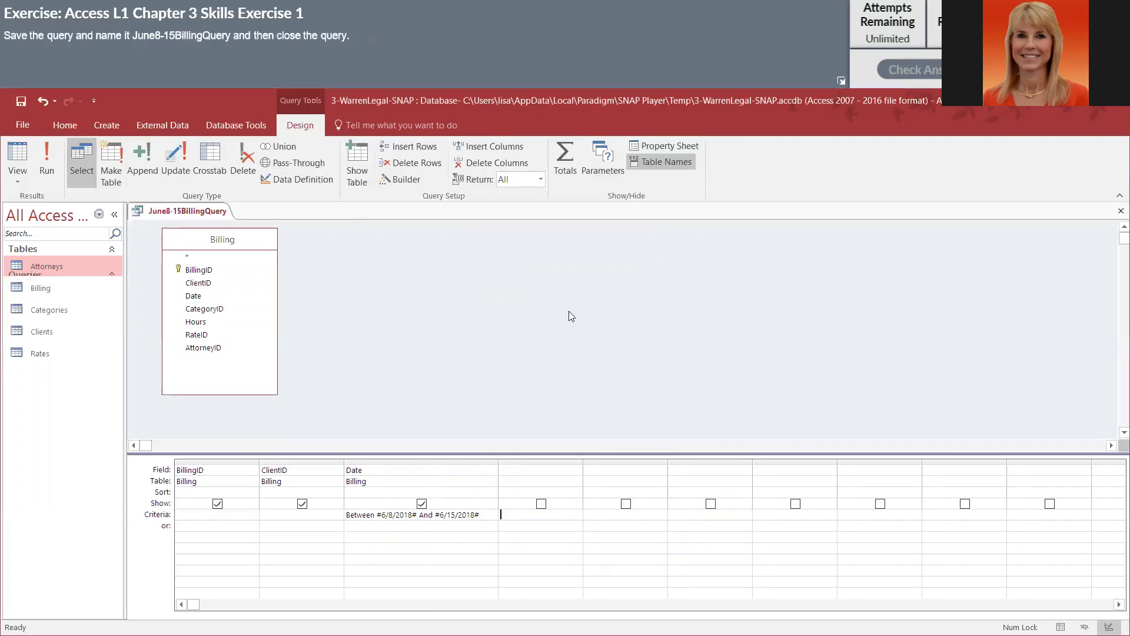
Run the query and review its 28 billing records dated 6/8/2018 through 6/15/2018.
left_click(42, 163)
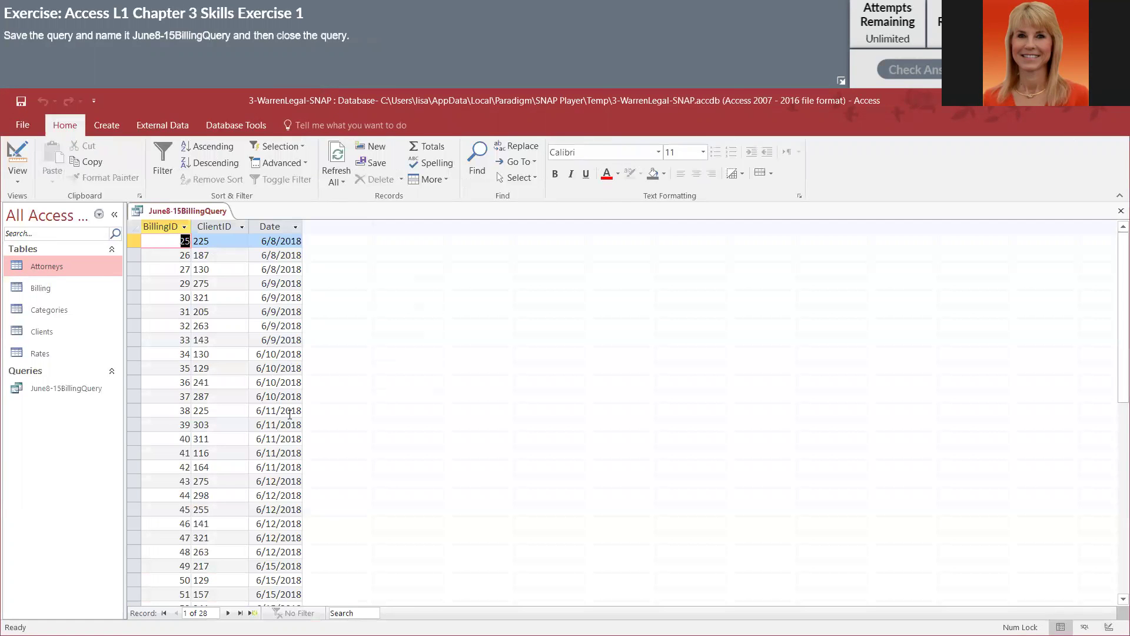
scroll(288, 481, "down", 3)
scroll(289, 480, "down", 2)
scroll(286, 474, "up", 5)
right_click(168, 212)
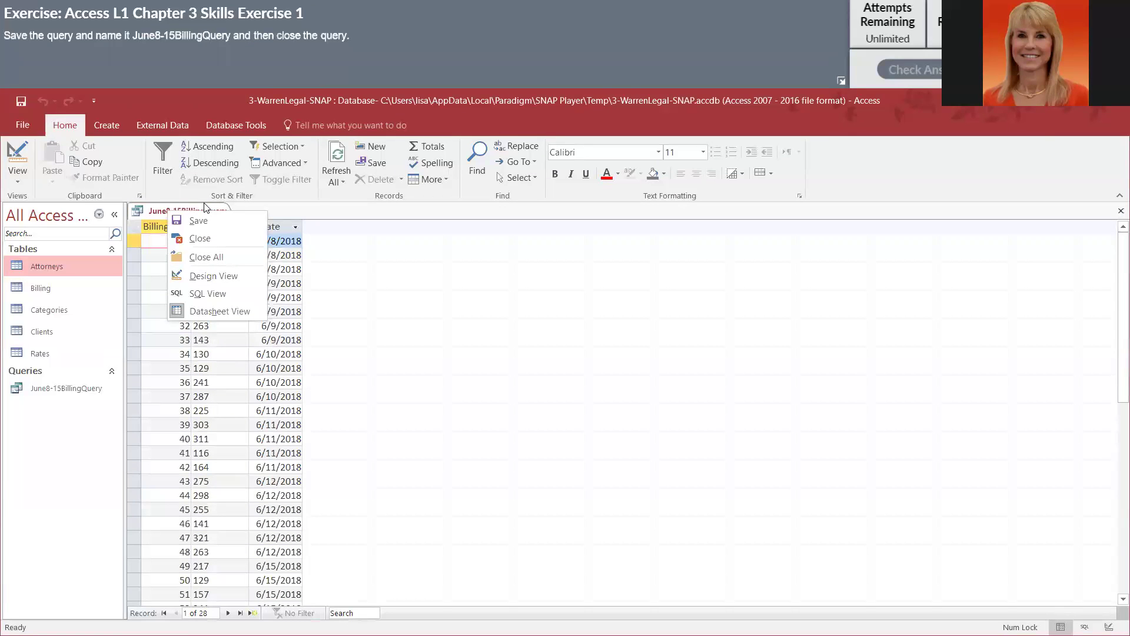
right_click(150, 216)
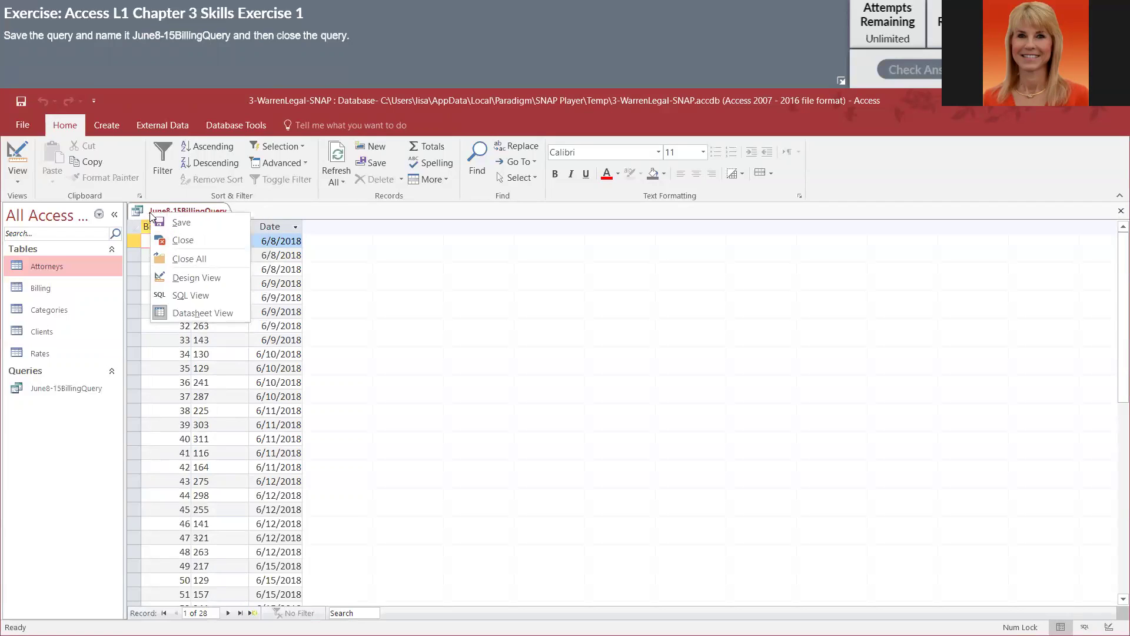
Close June8-15BillingQuery and start a new query design with the Billing and Rates tables.
left_click(169, 240)
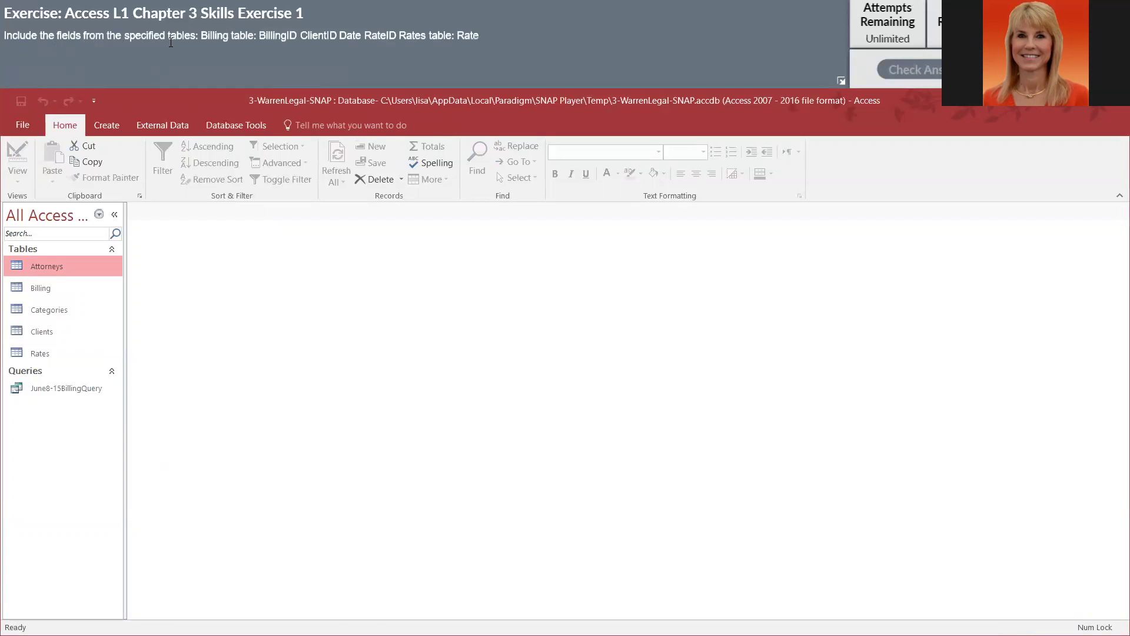
left_click(107, 124)
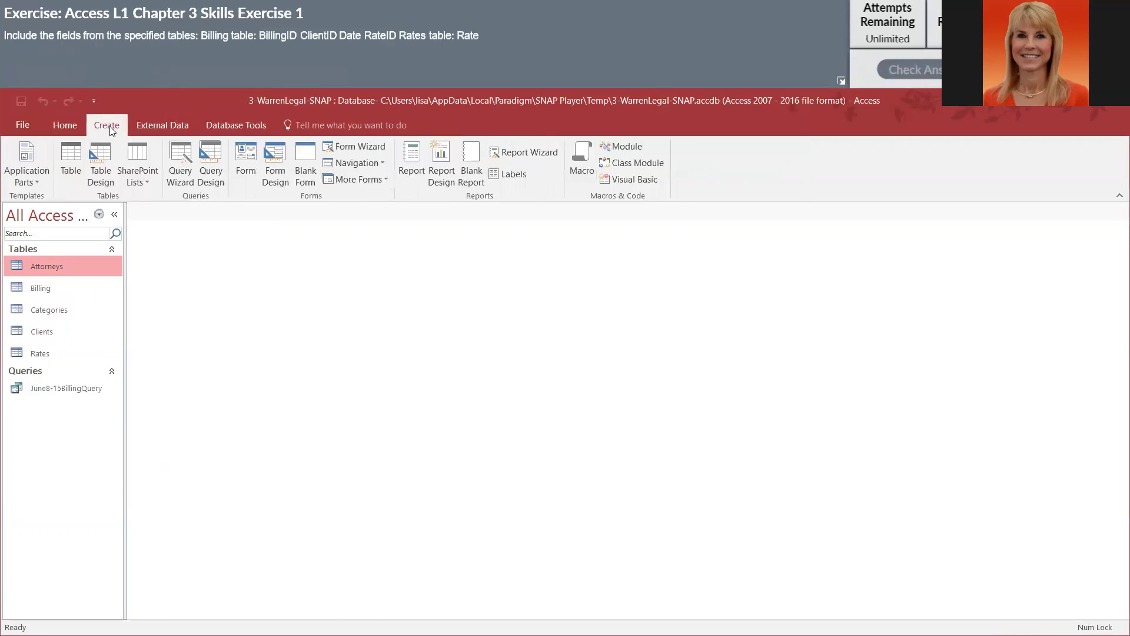
left_click(211, 164)
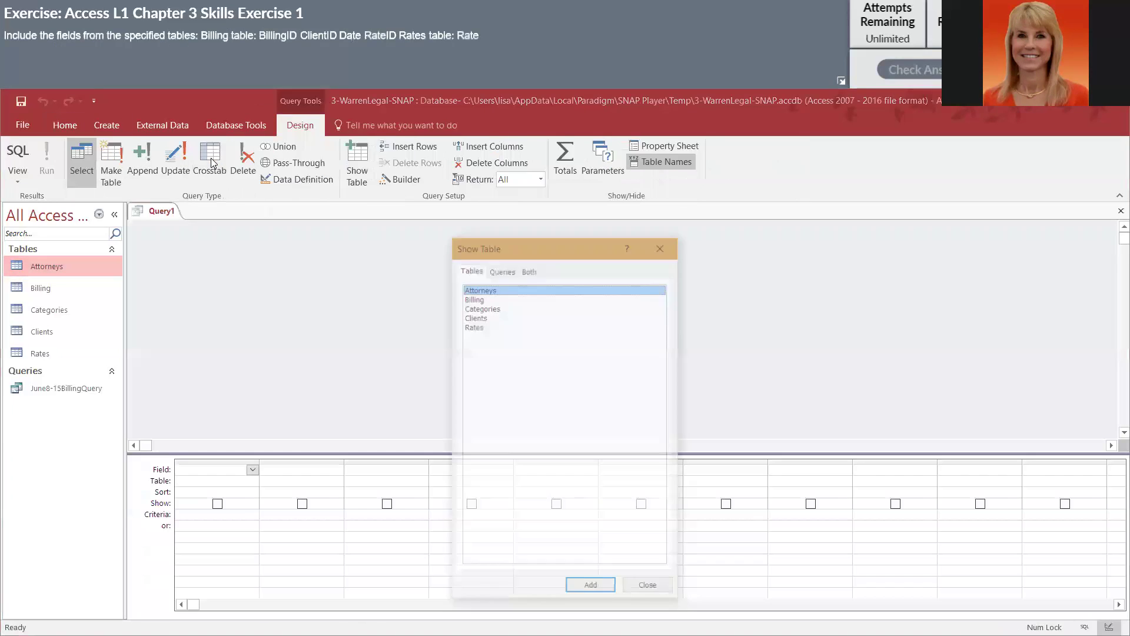
double_click(477, 298)
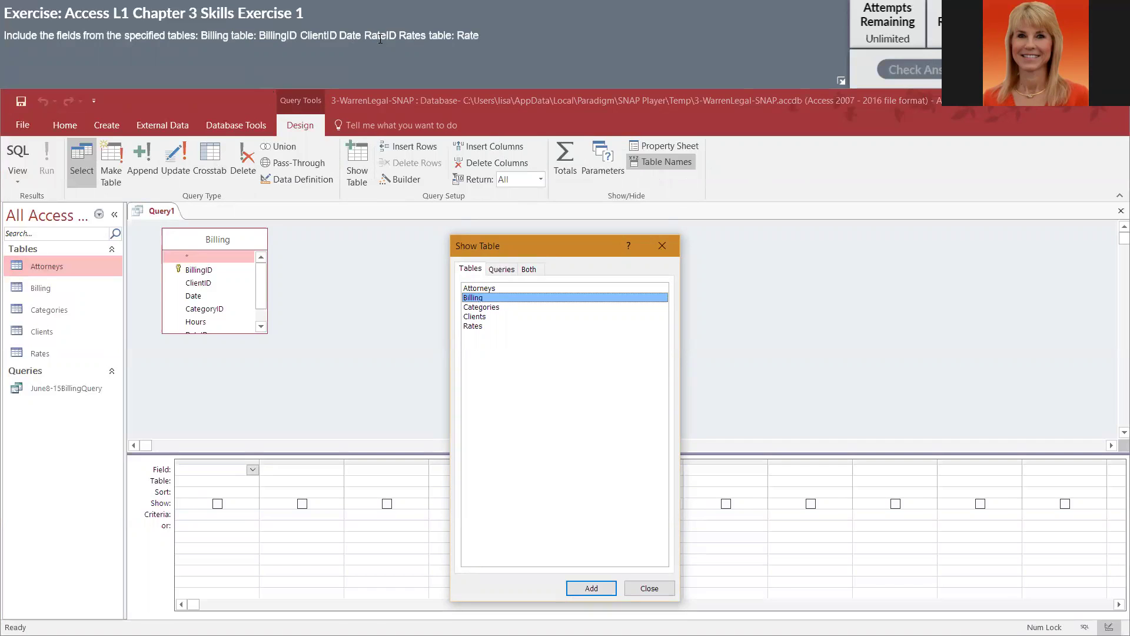
double_click(474, 326)
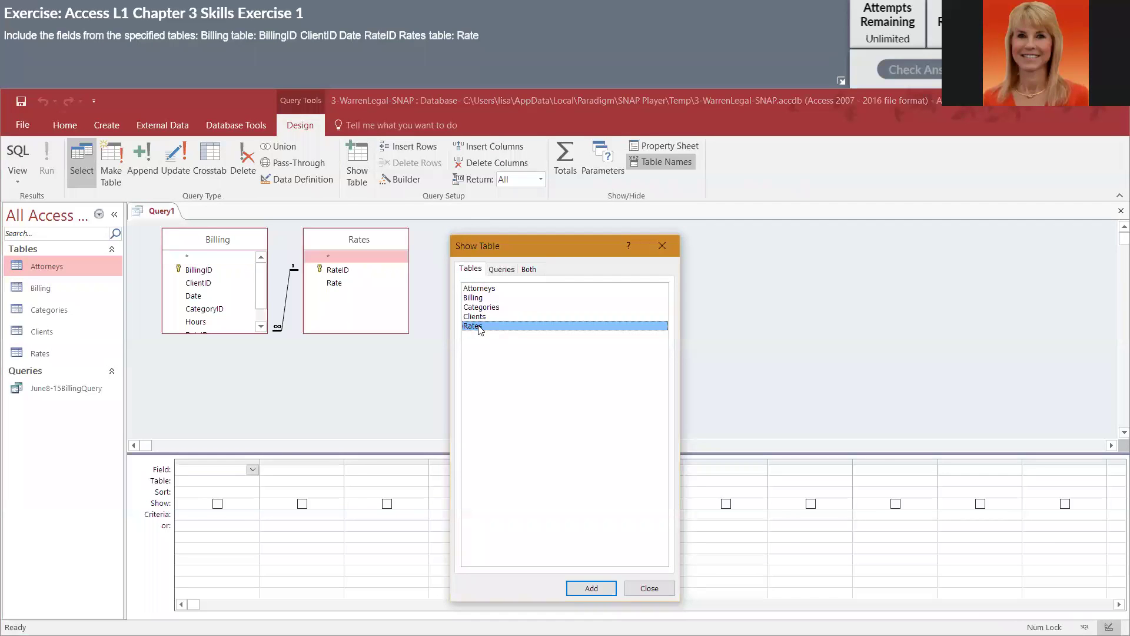
left_click(649, 589)
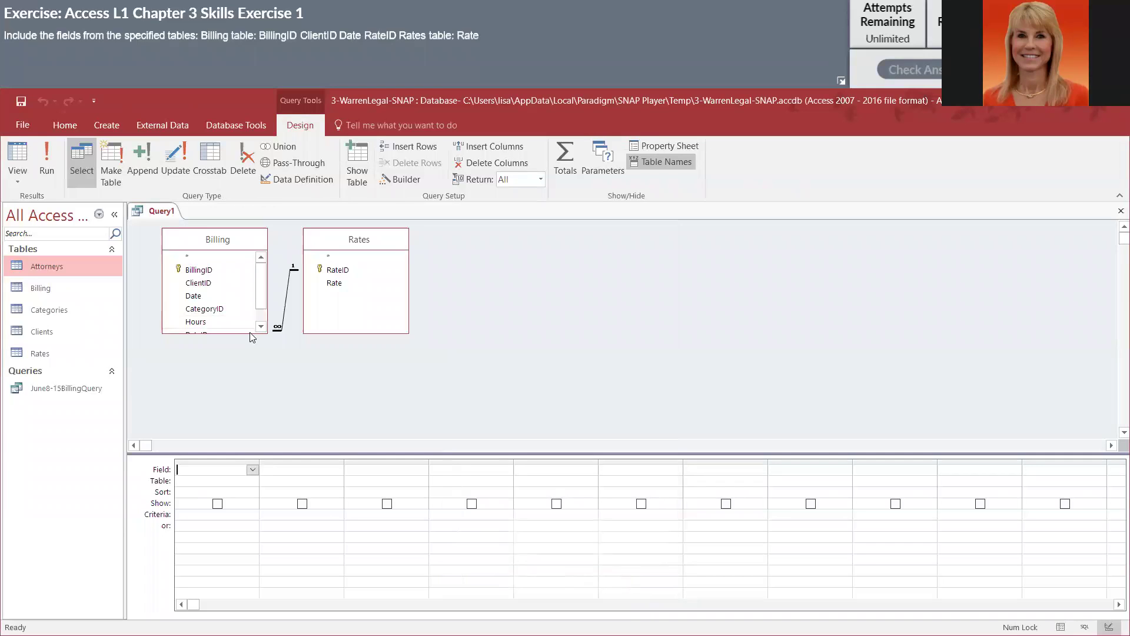
Enlarge the Billing field list and add BillingID, ClientID, Date, RateID and Rates' Rate to the grid.
left_click_drag(250, 333, 264, 378)
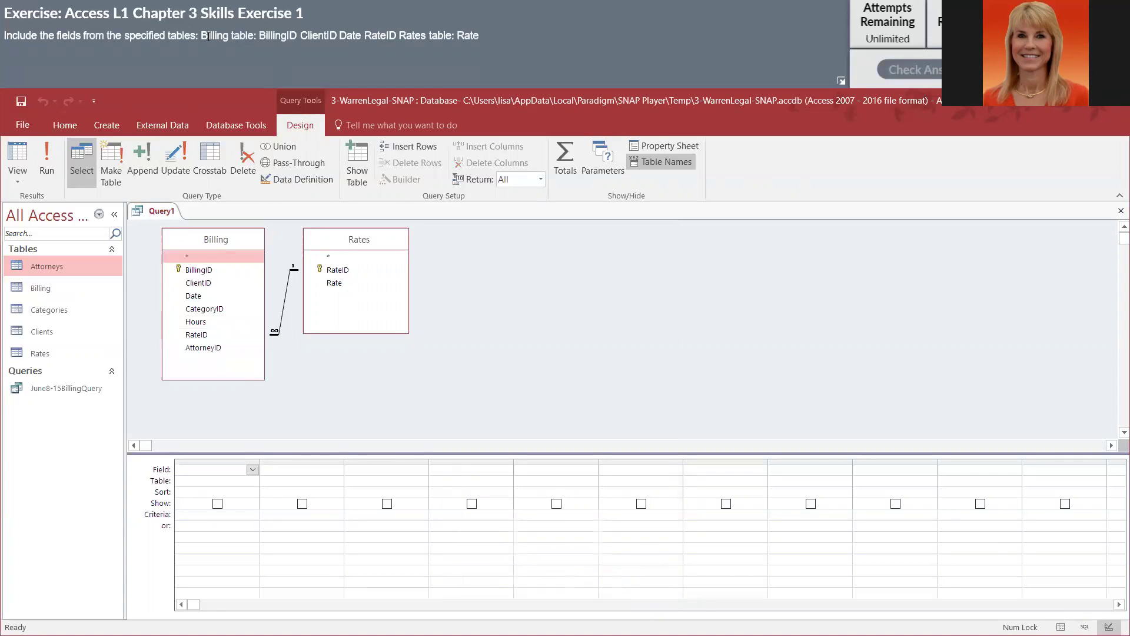
double_click(199, 270)
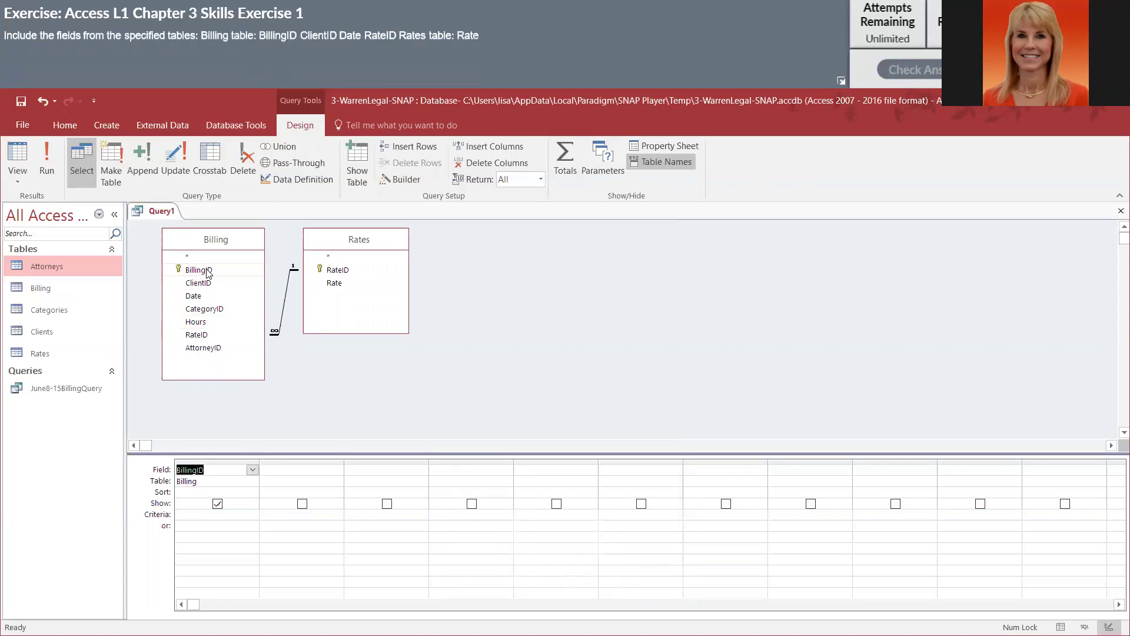
double_click(202, 284)
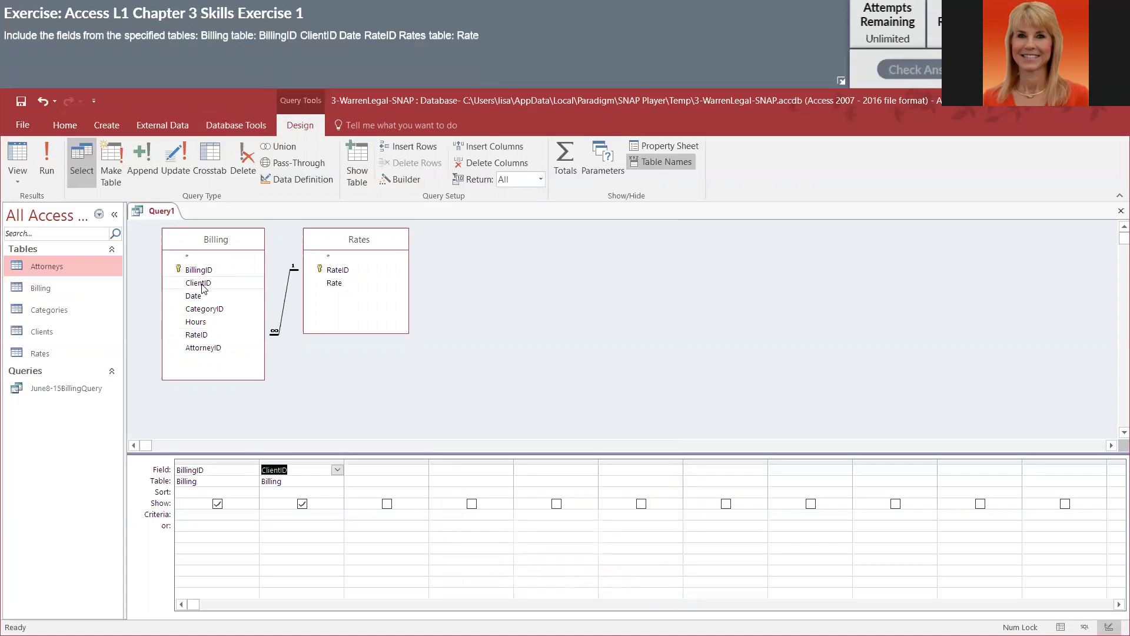
double_click(200, 297)
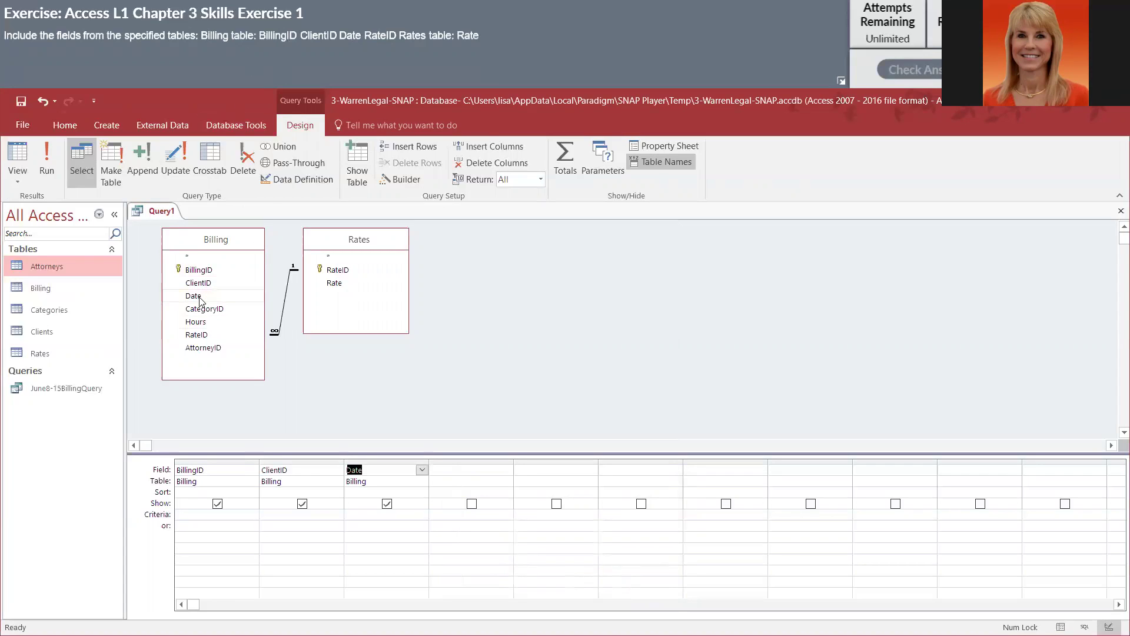
left_click(196, 338)
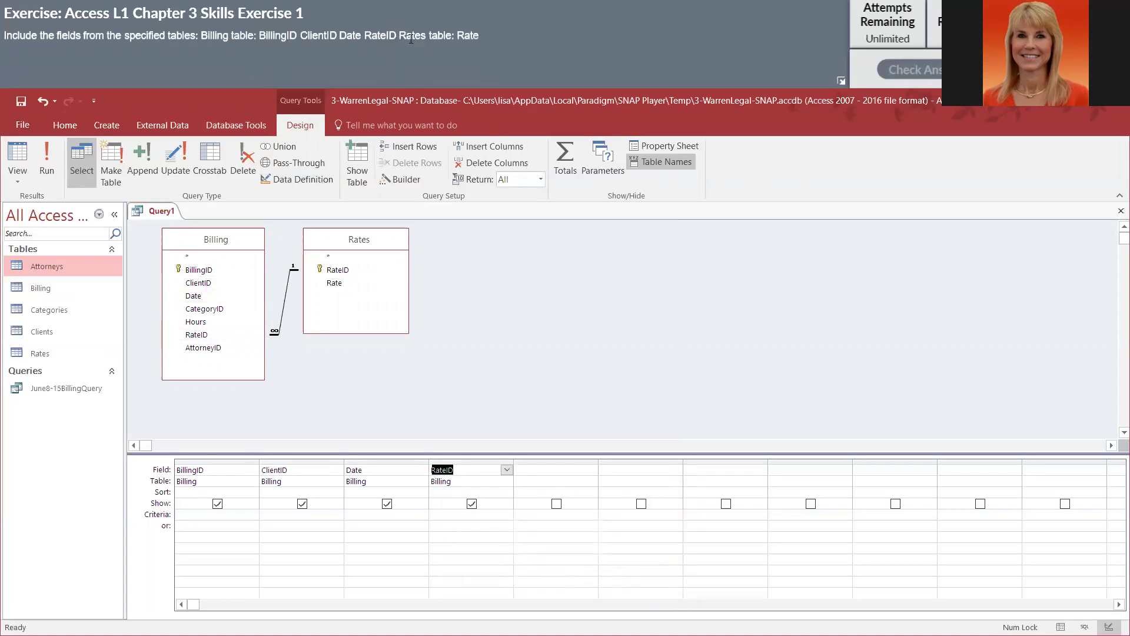
left_click(336, 284)
double_click(336, 283)
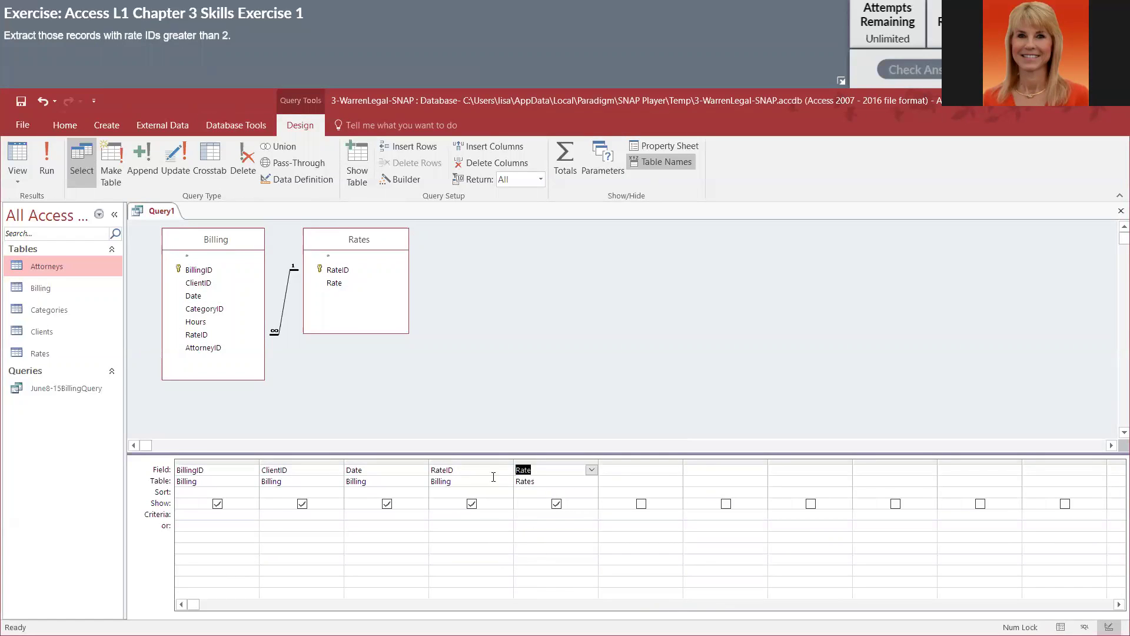
Set the RateID column's criterion to >2.
left_click(451, 516)
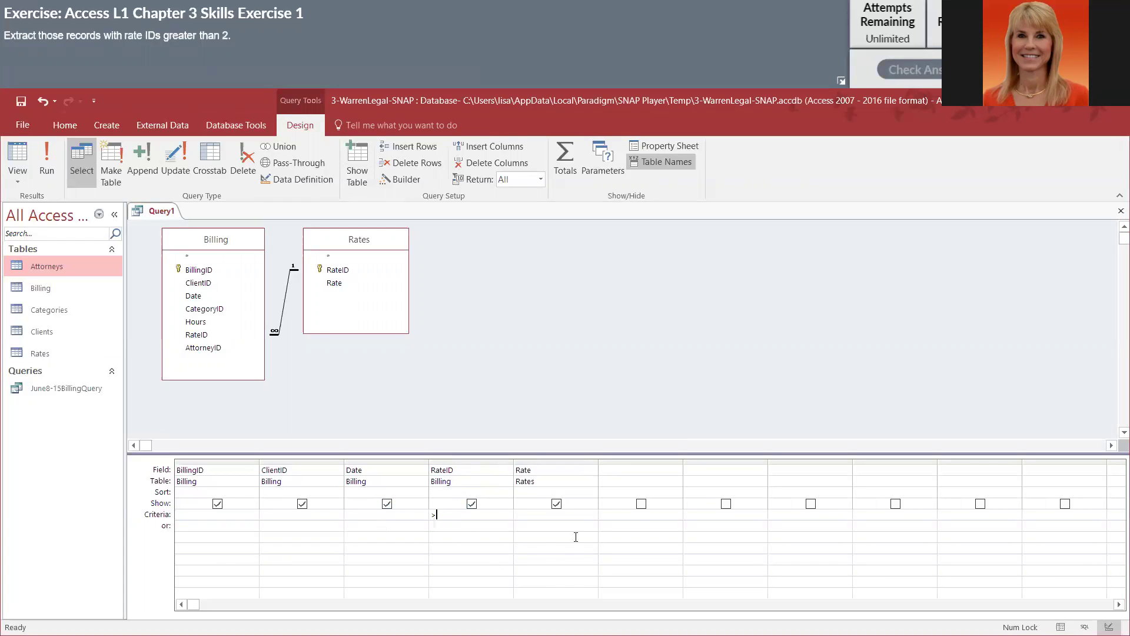
key("Tab")
Run the query (21 records), save it as RateIDGreaterThan2Query, and close it.
left_click(50, 154)
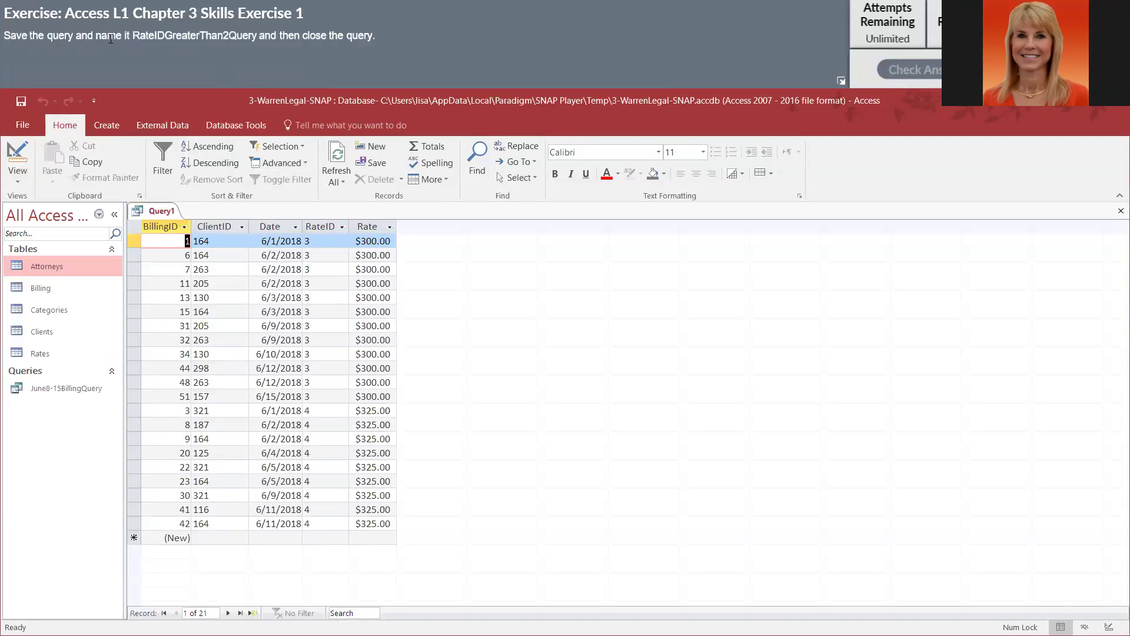
left_click(20, 102)
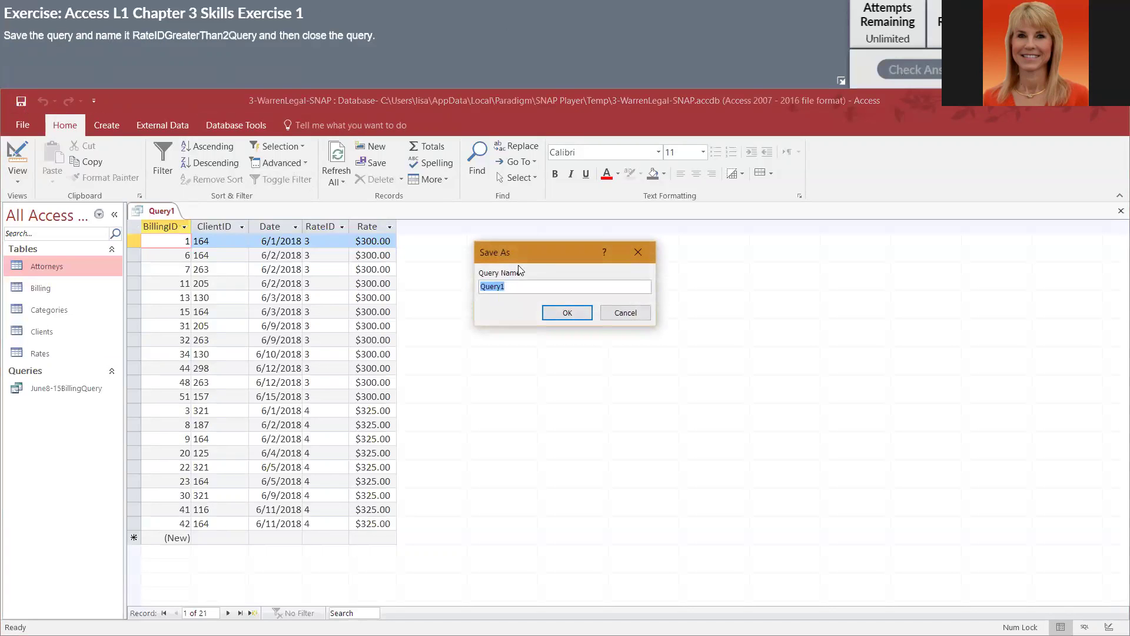
type("RateIDGreaterThan2Query")
left_click(567, 312)
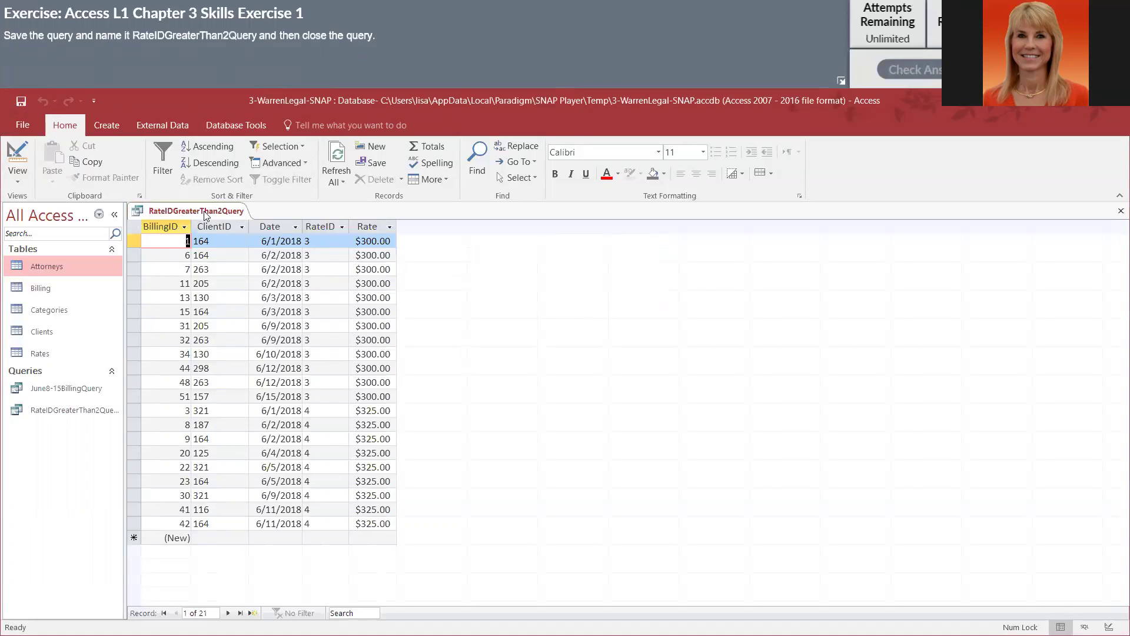
right_click(203, 211)
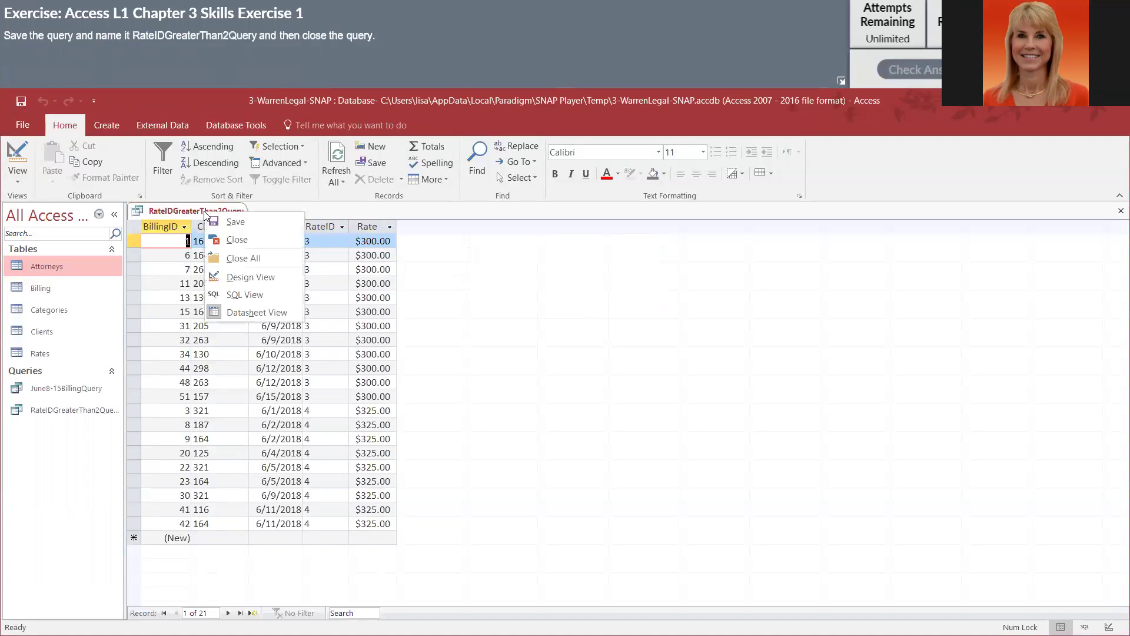
left_click(228, 239)
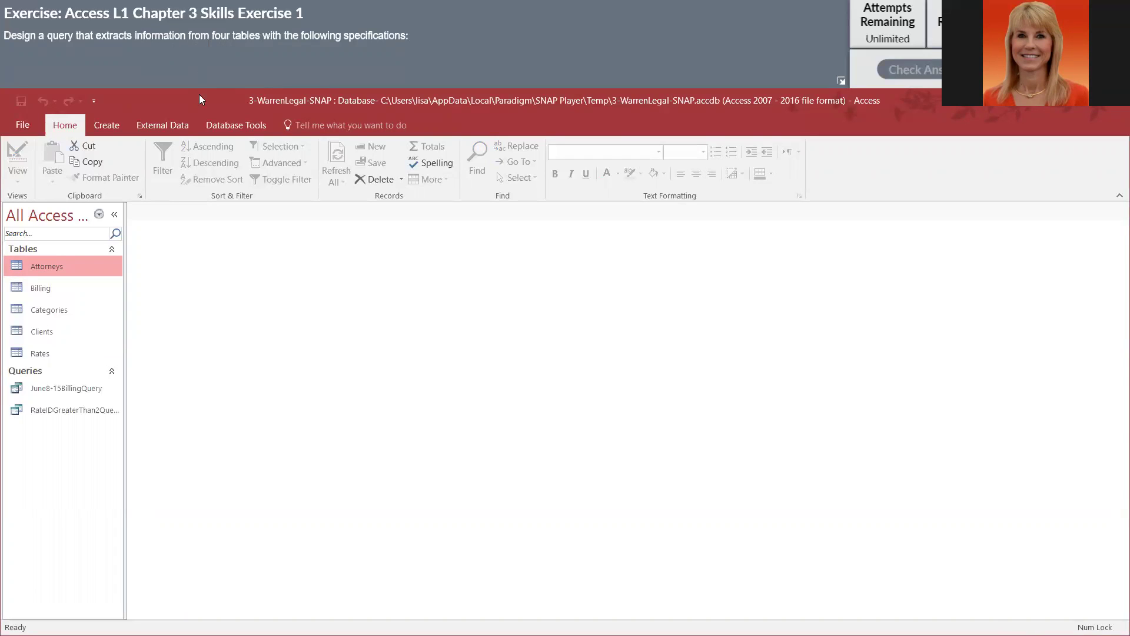
Create a new query design and add the Attorneys, Categories, Rates and Billing tables.
left_click(109, 125)
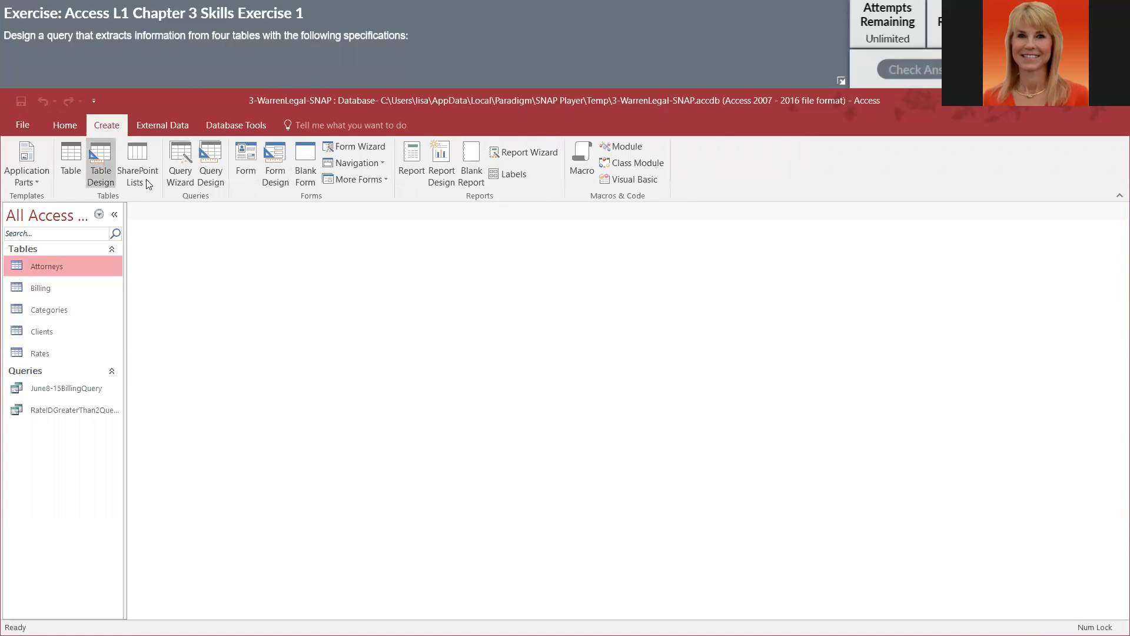
left_click(210, 160)
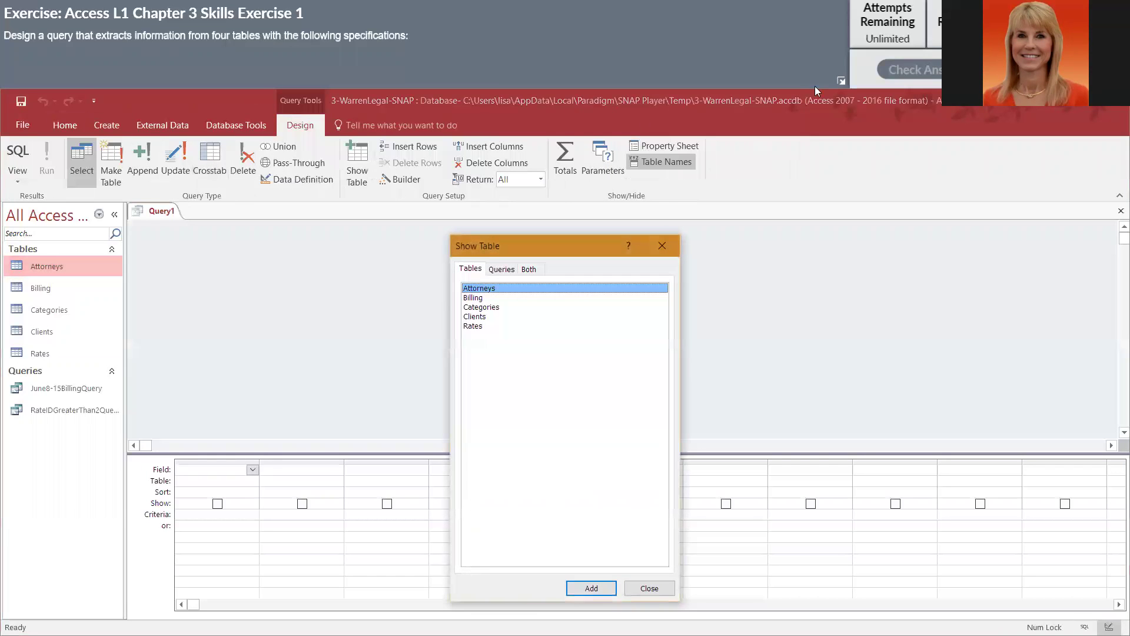
left_click(390, 76)
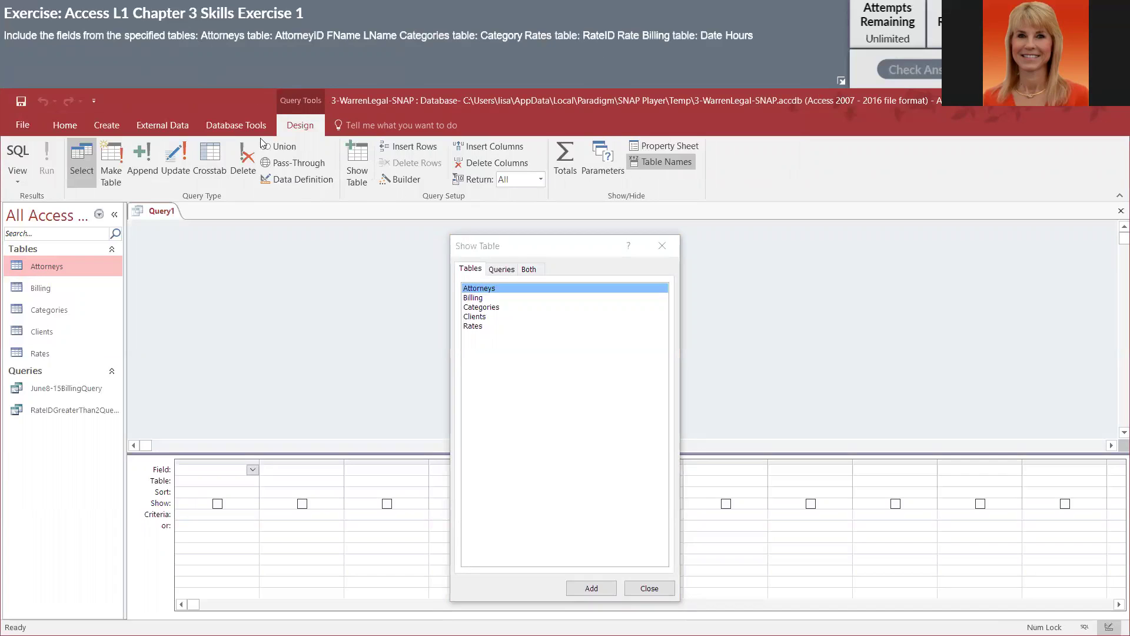
double_click(481, 289)
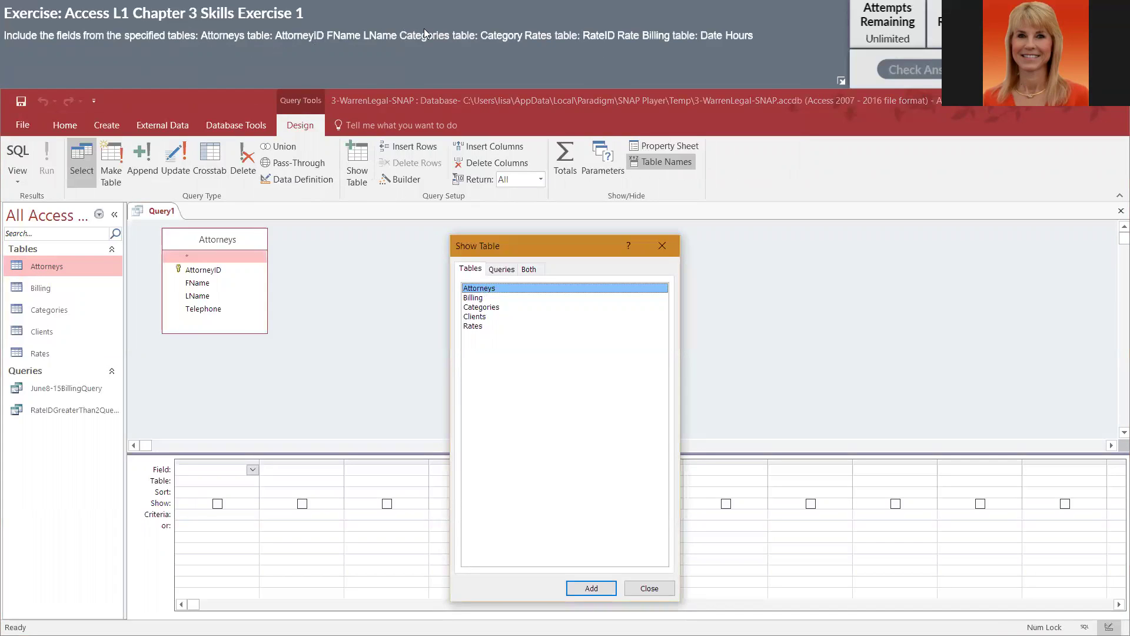
double_click(496, 309)
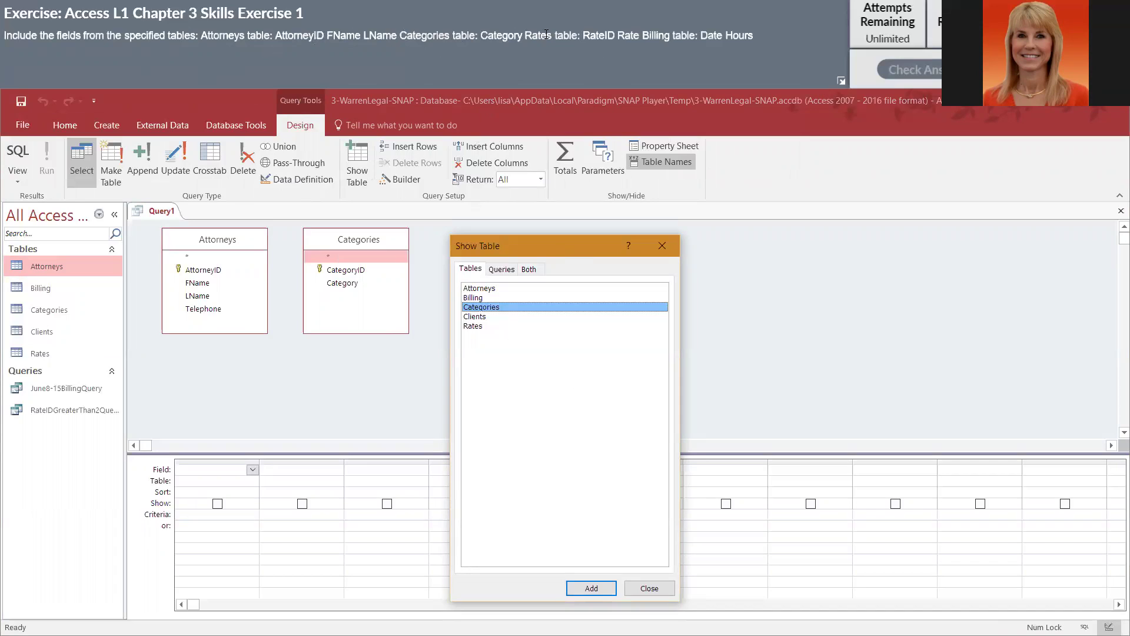
left_click(477, 327)
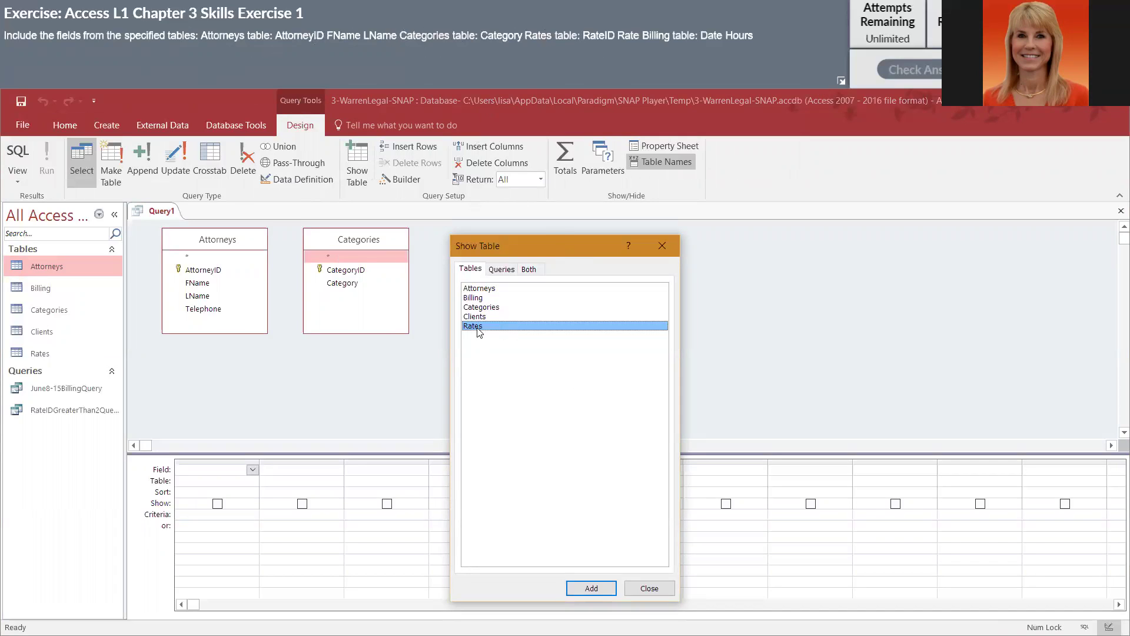
double_click(477, 328)
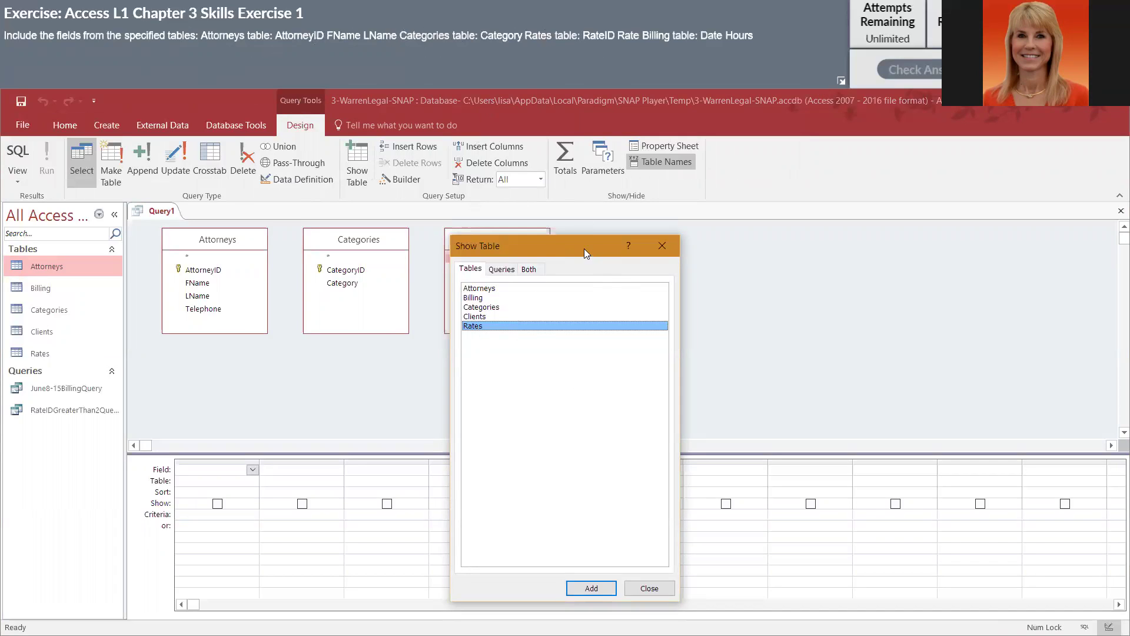
left_click_drag(584, 248, 898, 214)
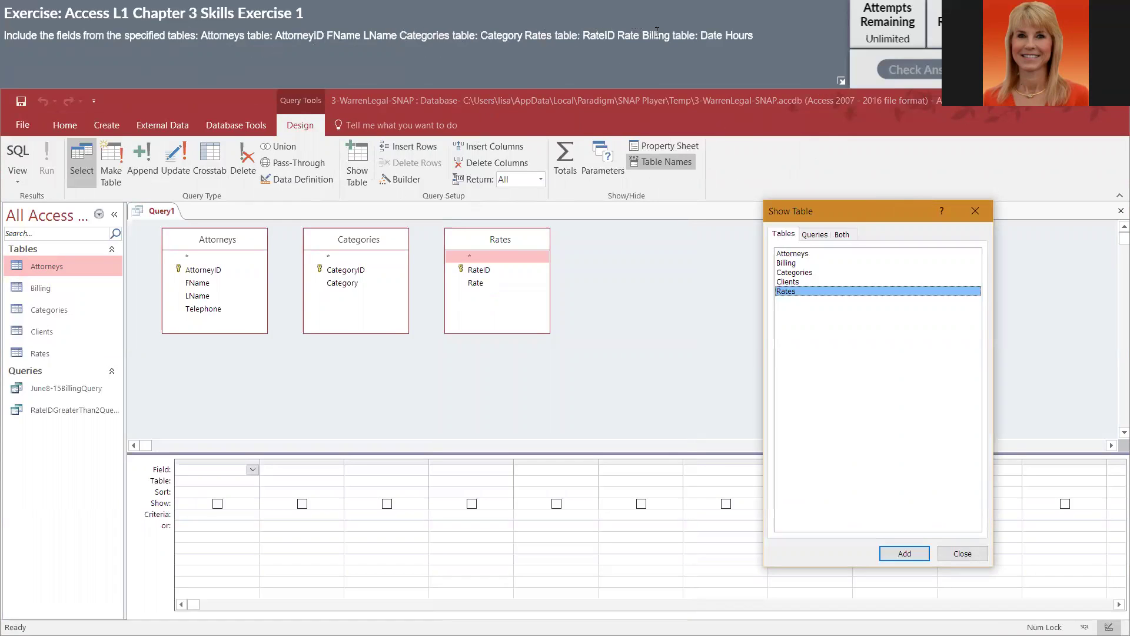
double_click(789, 264)
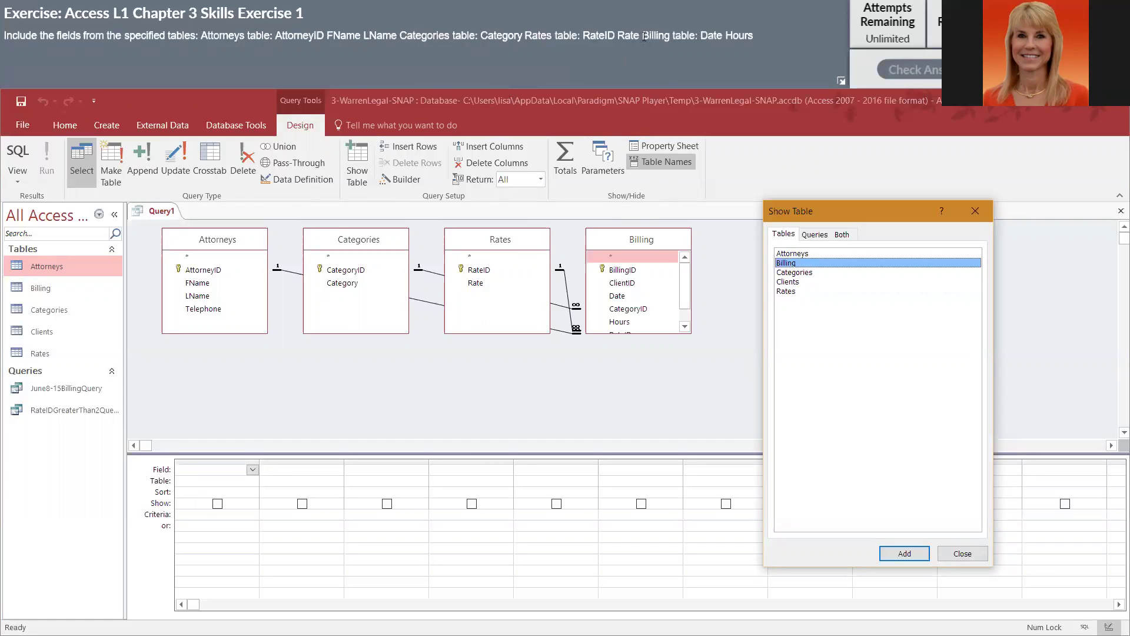
Add AttorneyID, FName, LName, Category, RateID and Rate to the query grid.
left_click(963, 554)
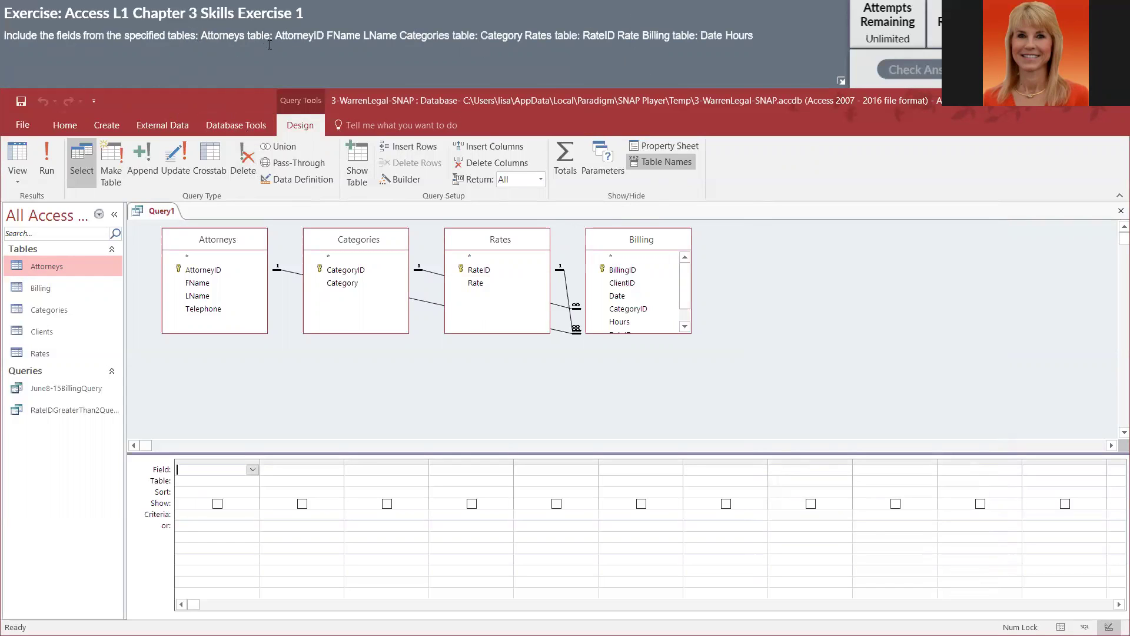
double_click(213, 270)
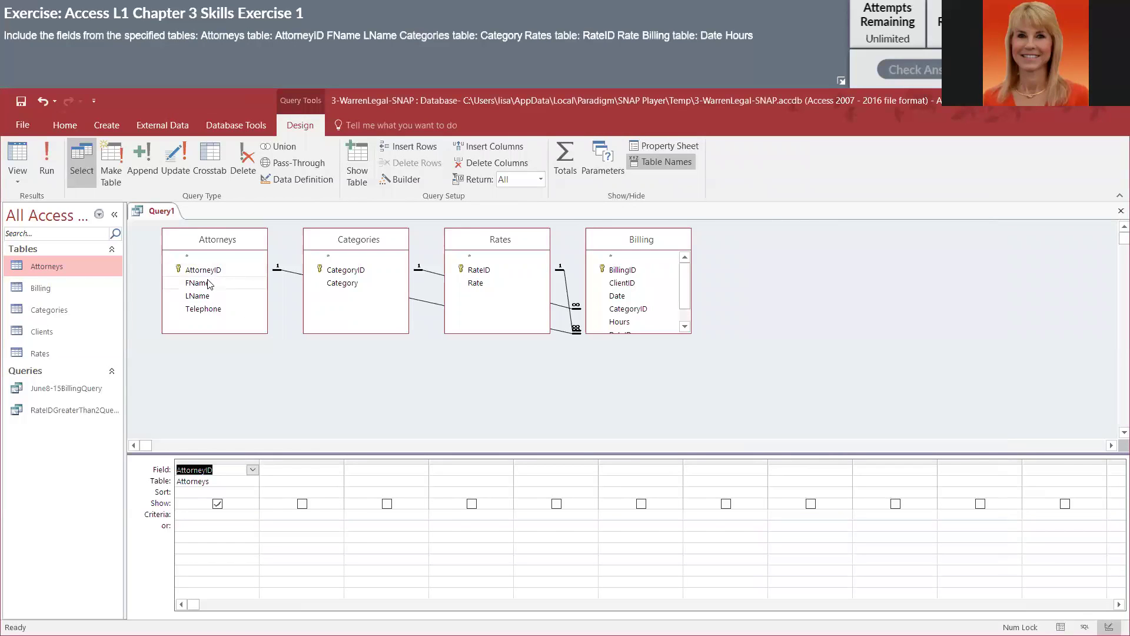
double_click(210, 284)
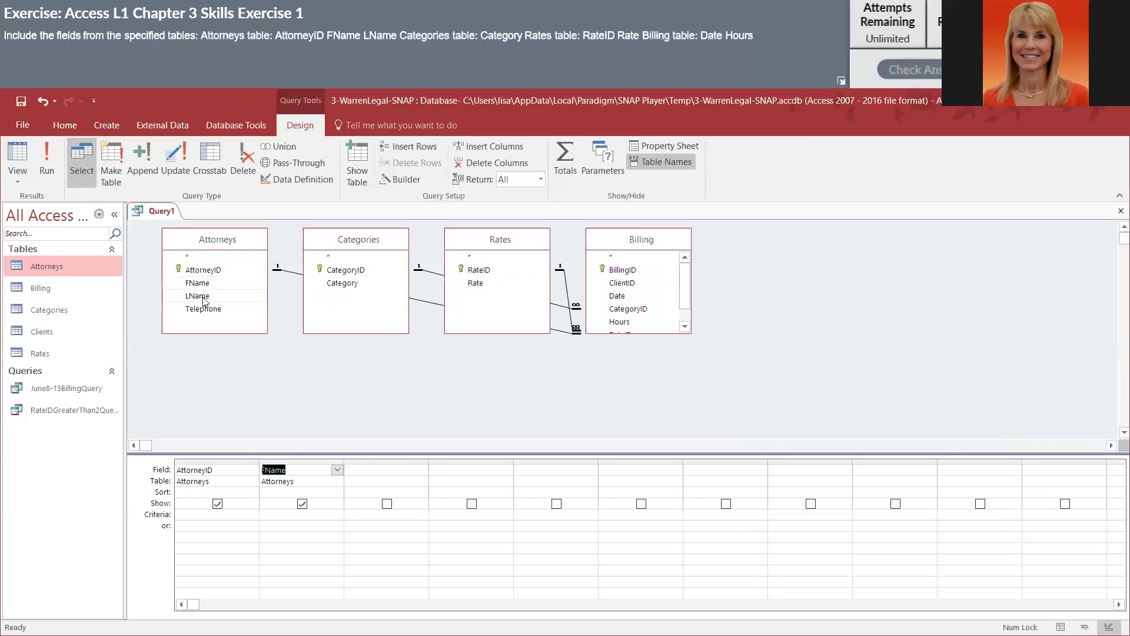
double_click(205, 297)
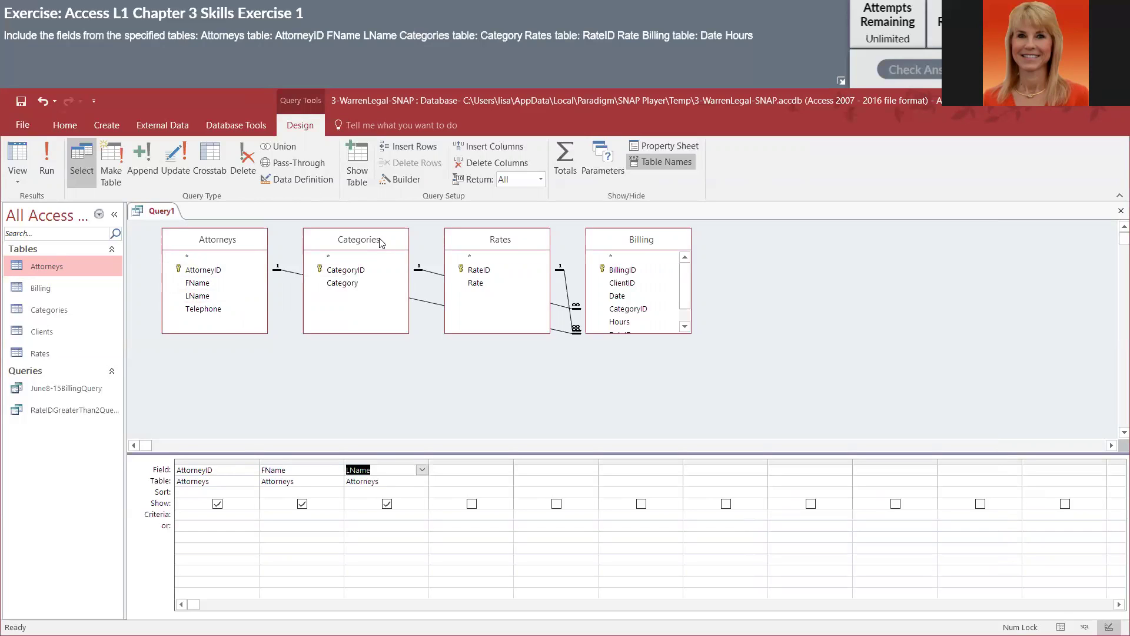
double_click(342, 283)
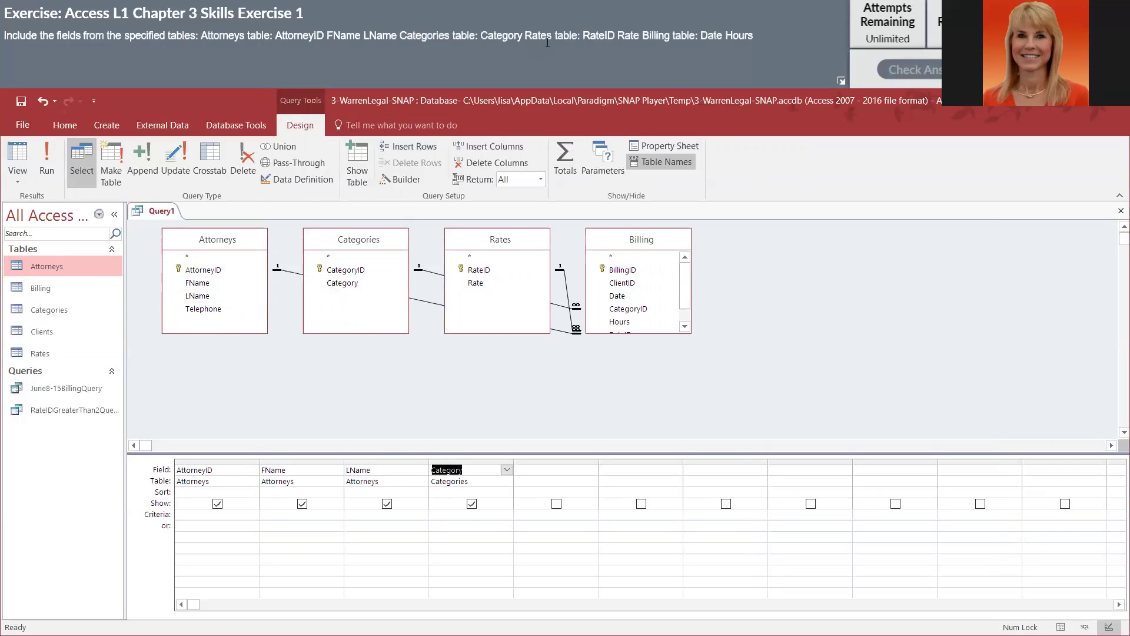
double_click(479, 270)
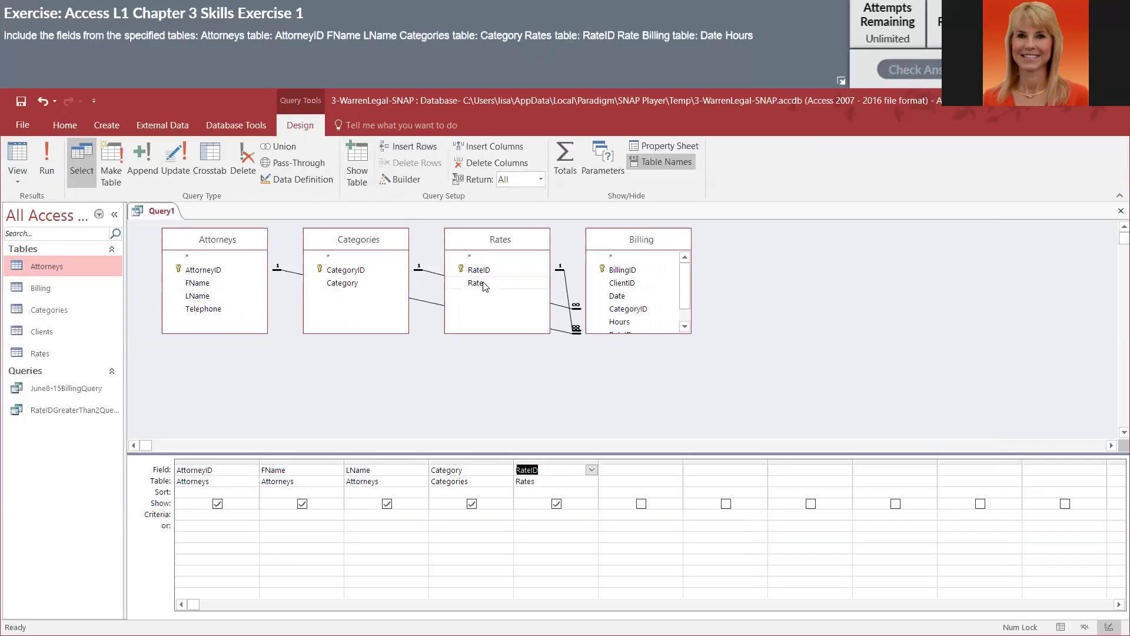
double_click(476, 283)
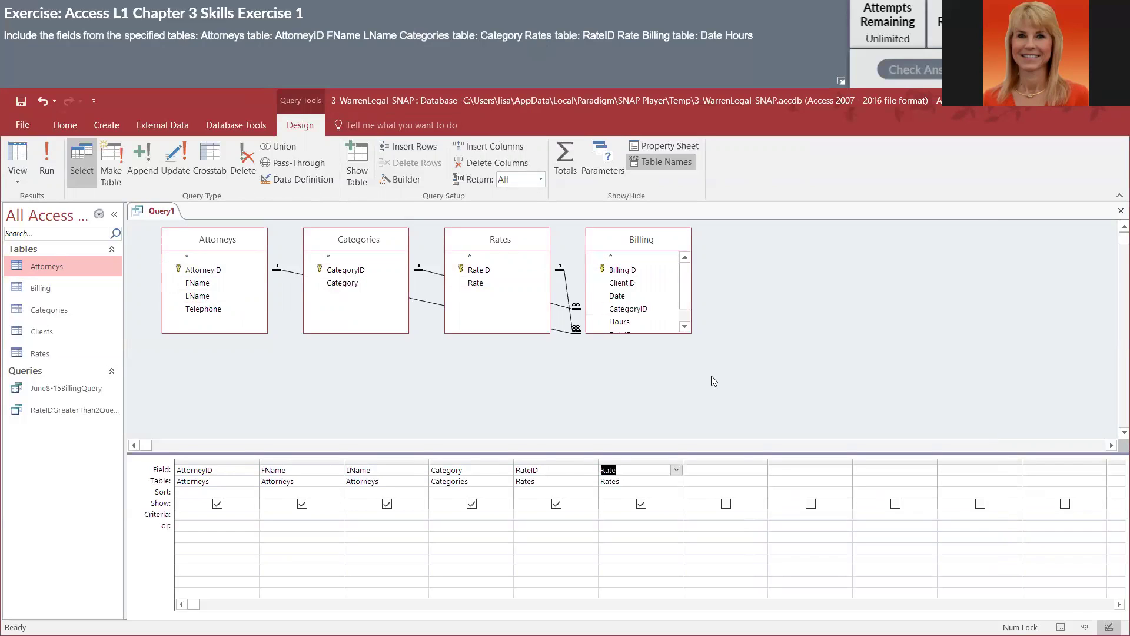
Enlarge the Billing field list and add its Date and Hours fields to the grid.
left_click_drag(691, 333, 707, 382)
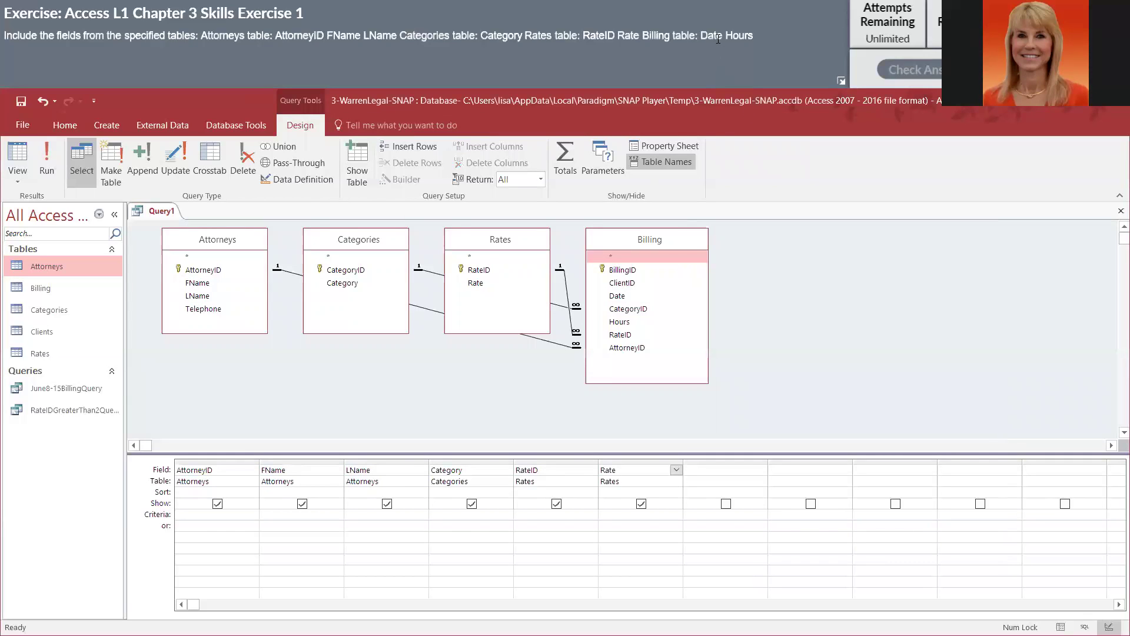
double_click(617, 296)
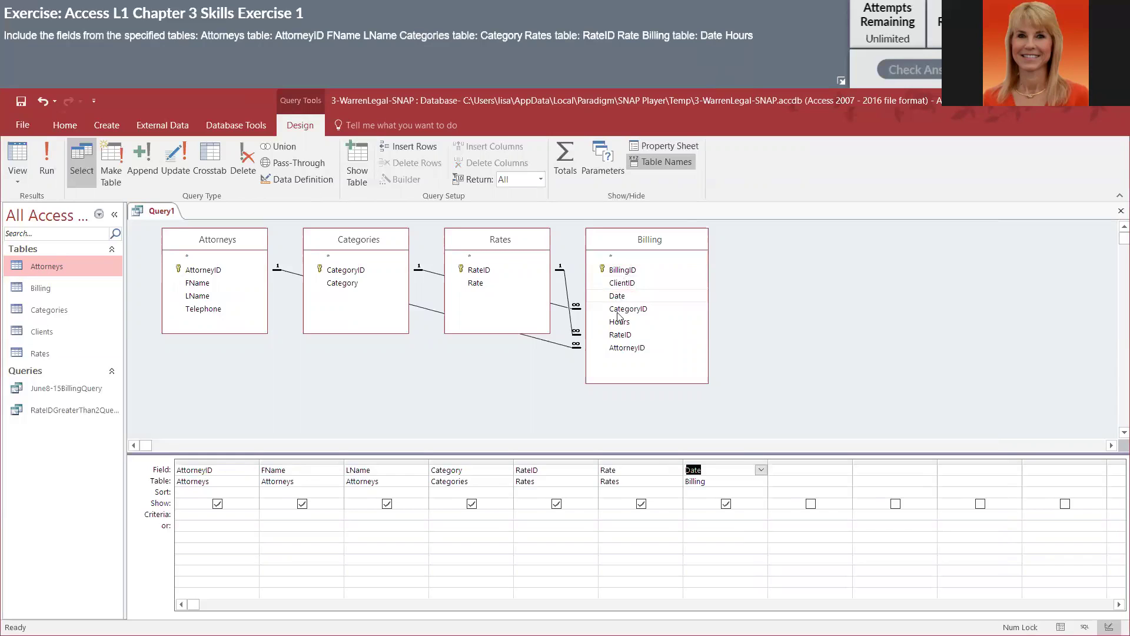
left_click(620, 321)
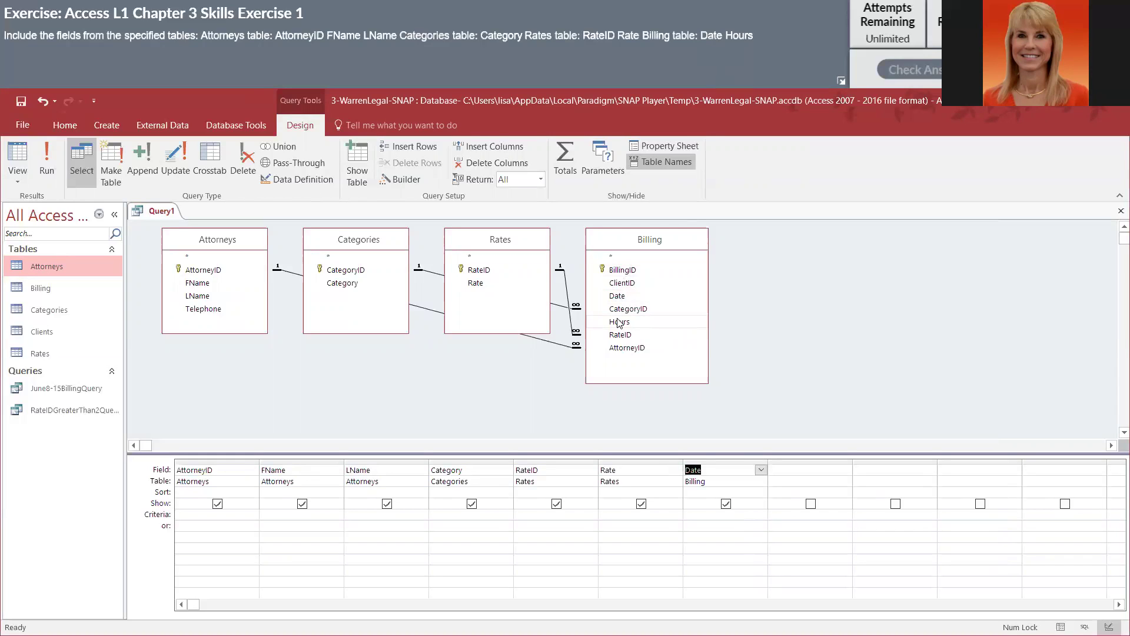
double_click(620, 322)
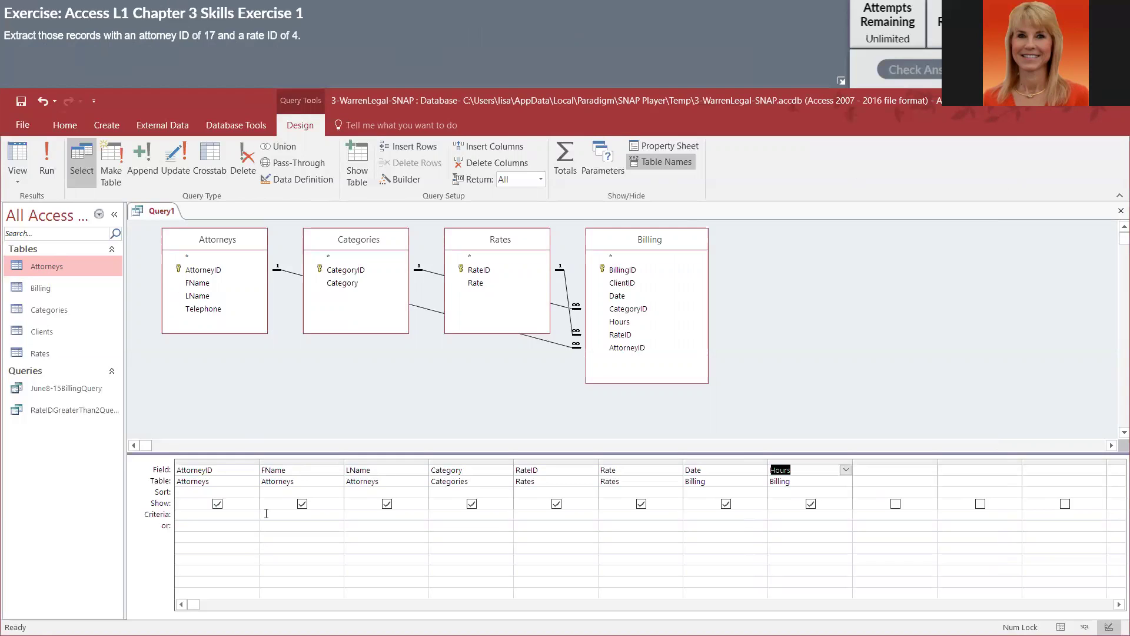
Enter criteria 17 for AttorneyID and 4 for RateID.
left_click(208, 514)
type("17")
key("Tab")
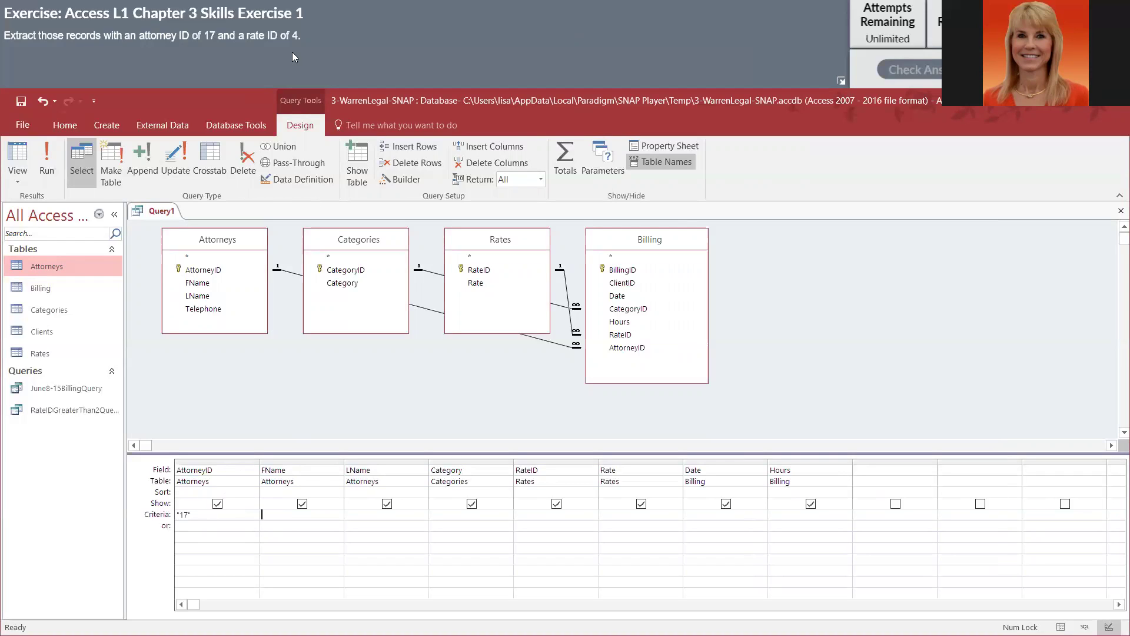
left_click(547, 515)
type("4")
key("Tab")
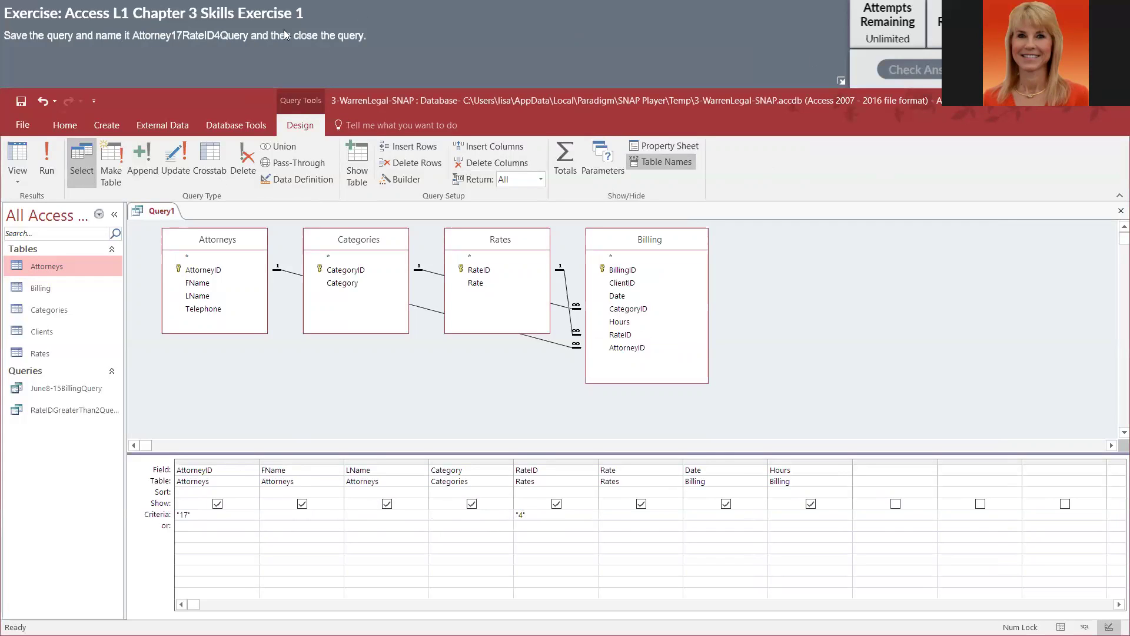
Run the query to show two records, save it as Attorney17RateID4Query, and close it.
left_click(48, 154)
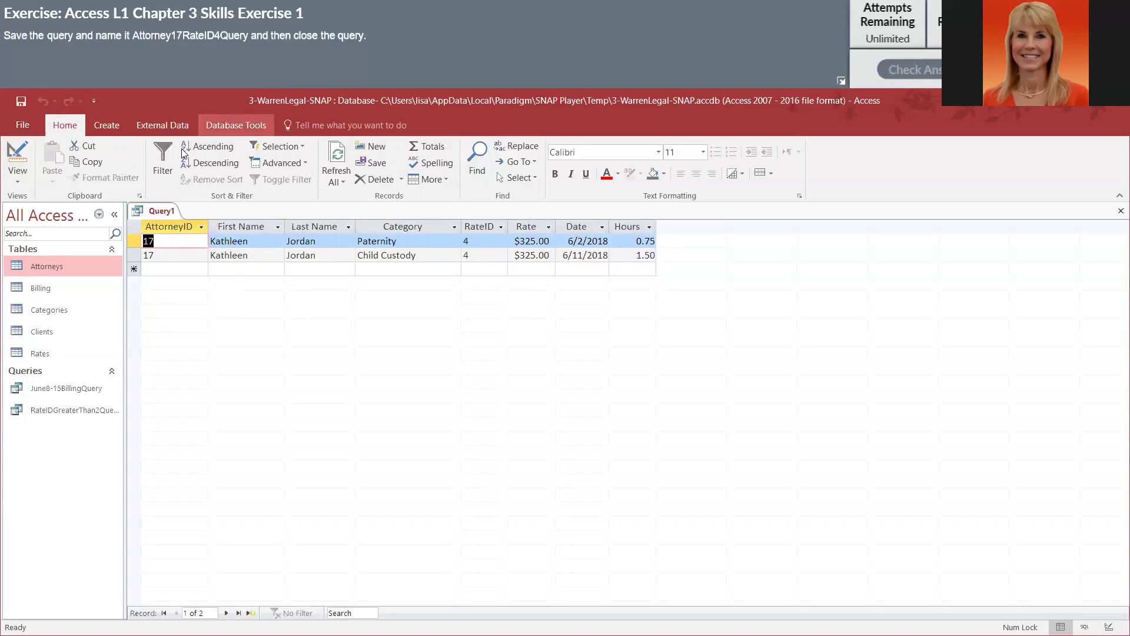
left_click(20, 102)
type("Attorney")
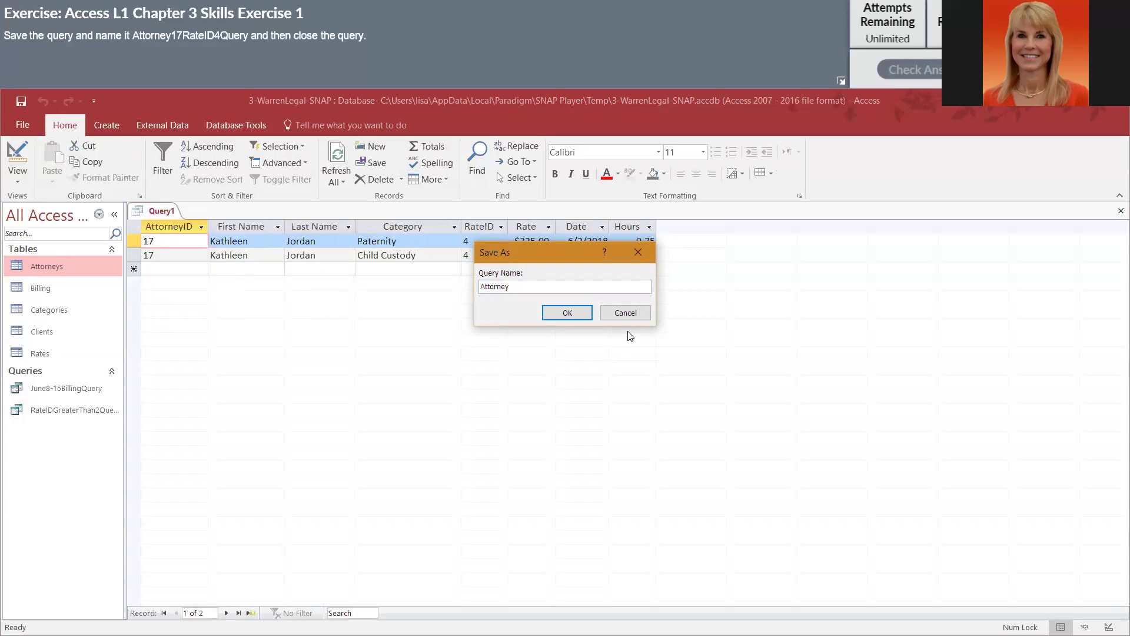
type("17RateID4Query")
left_click(573, 314)
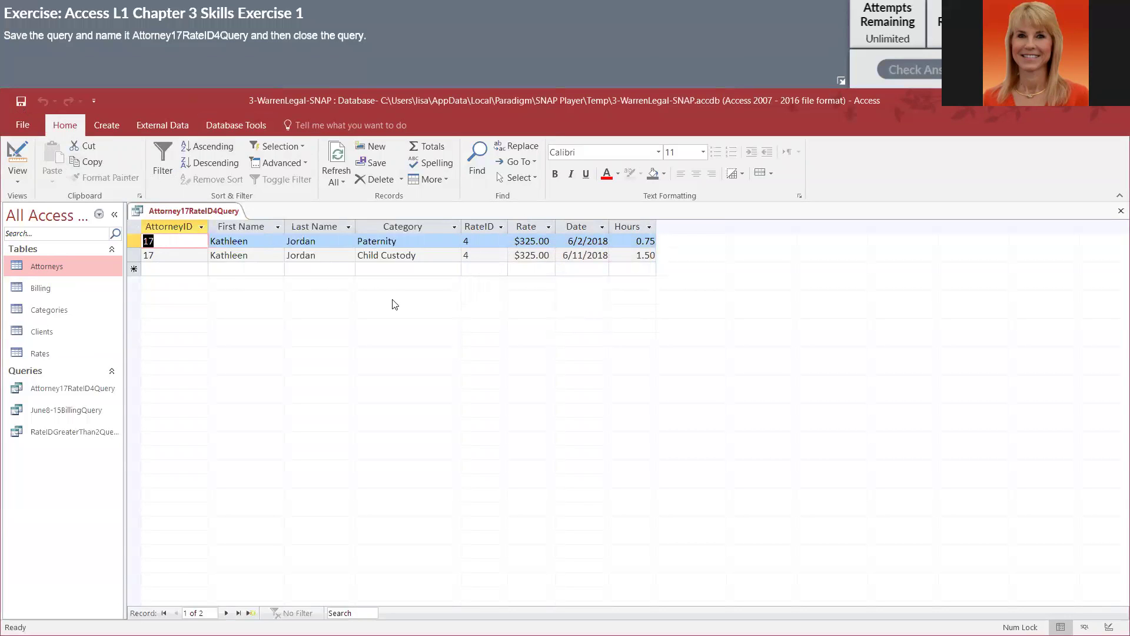
right_click(208, 212)
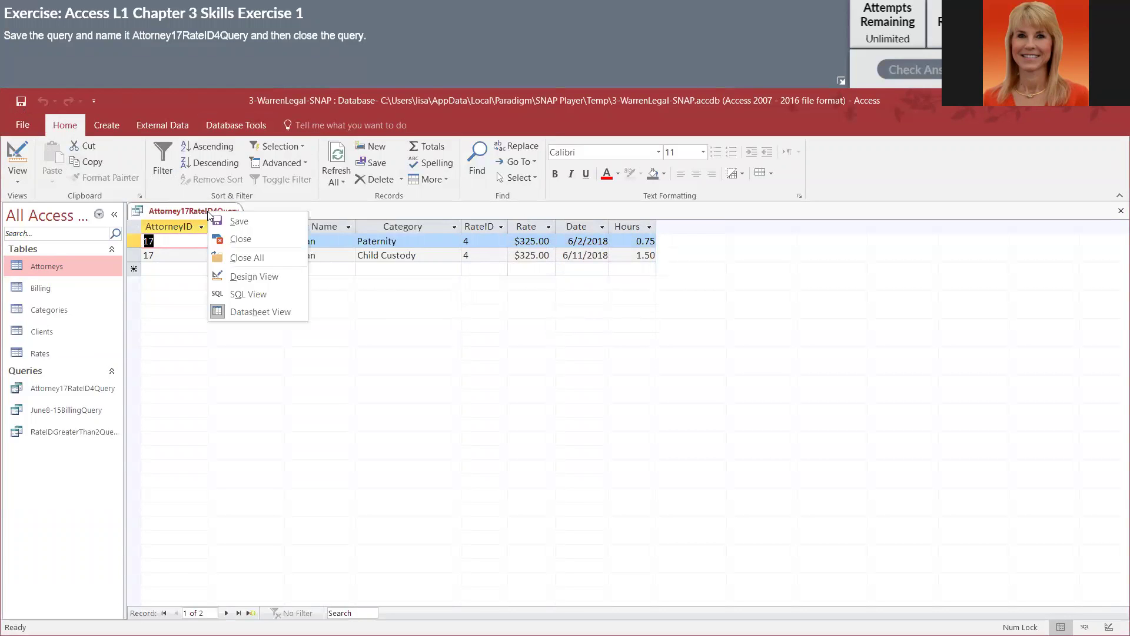
left_click(219, 240)
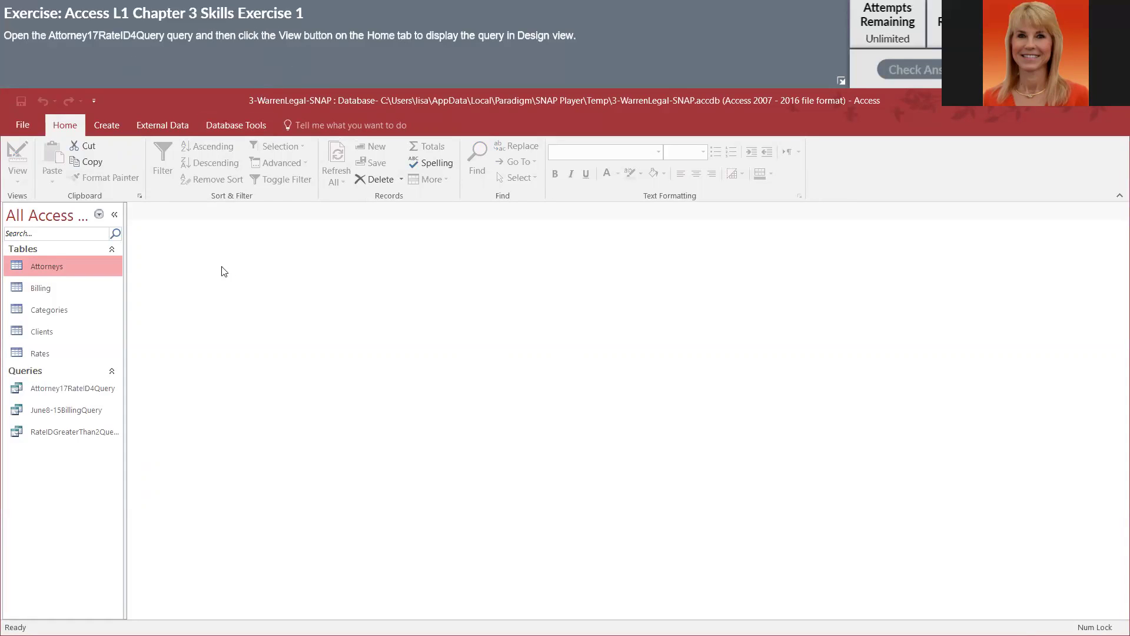
Widen the Navigation pane and open Attorney17RateID4Query in Design view.
left_click_drag(124, 273, 152, 292)
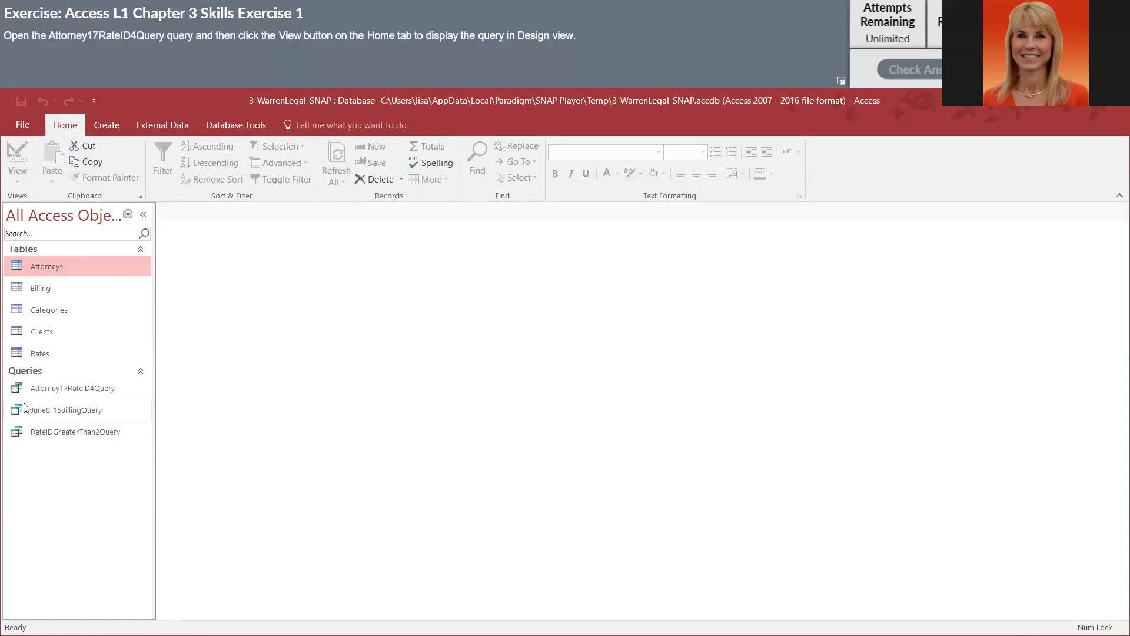
right_click(90, 397)
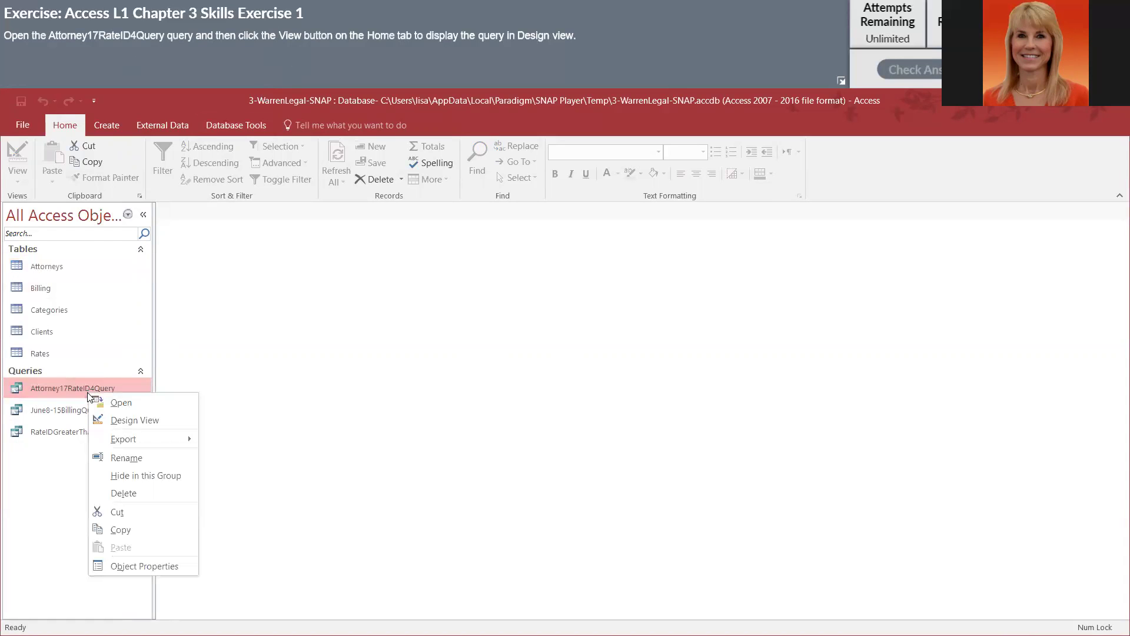
left_click(134, 420)
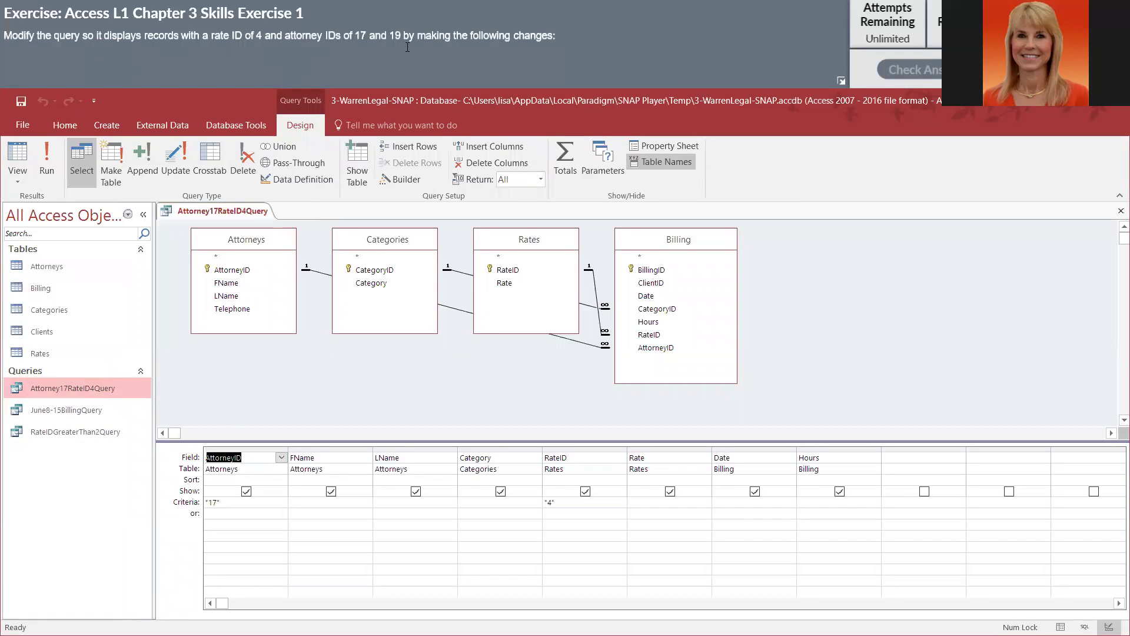
Add an or-row with criteria 19 for AttorneyID and 4 for RateID.
left_click(243, 503)
left_click(279, 517)
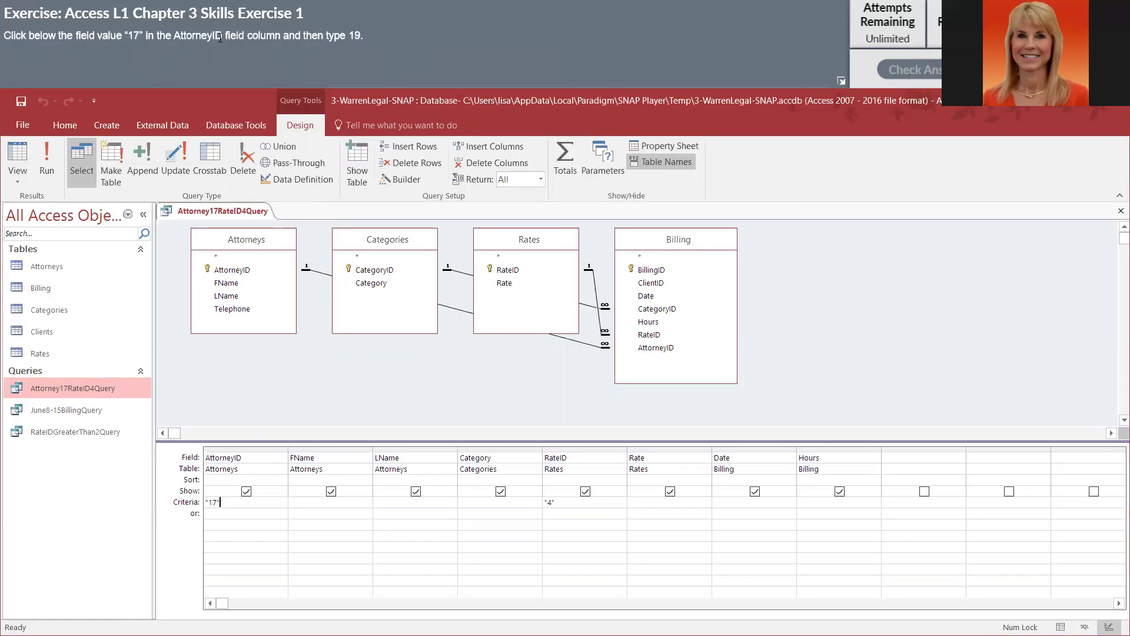
left_click(234, 512)
type("19")
key("Tab")
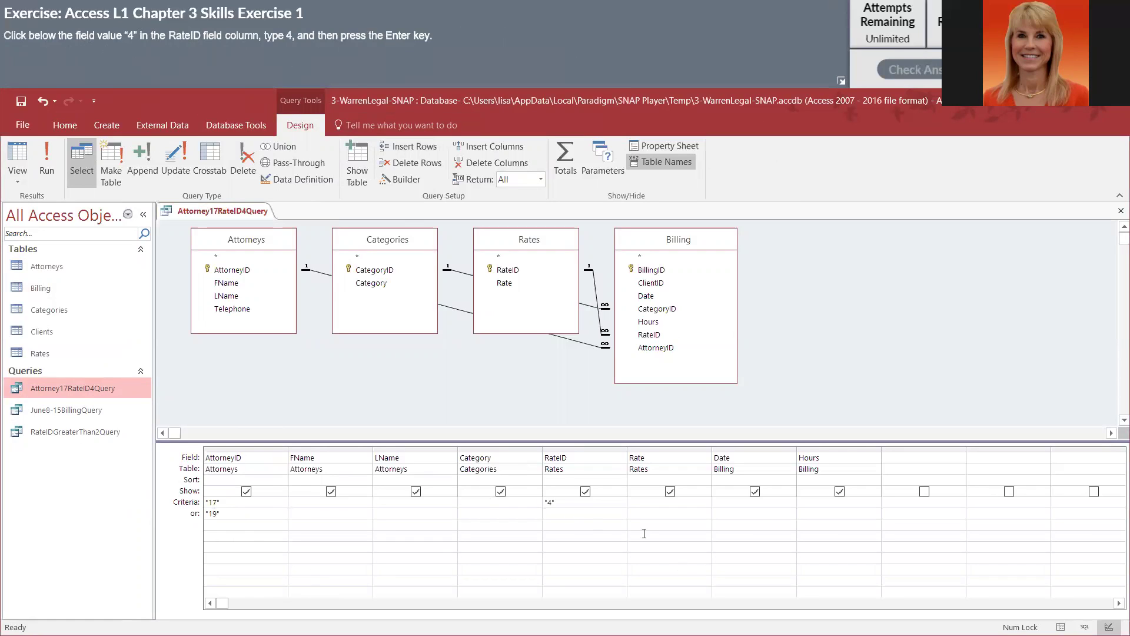
type("4")
key("Return")
Run the query to show six records and save a copy as Attorney17&19RateID4Query.
left_click(47, 160)
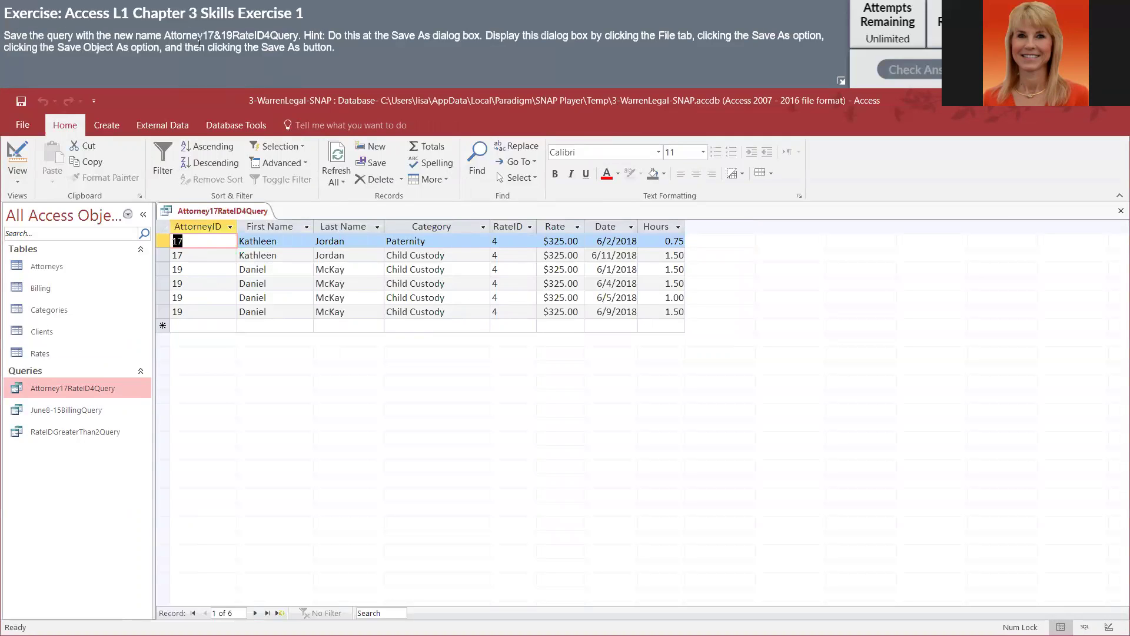
left_click(31, 129)
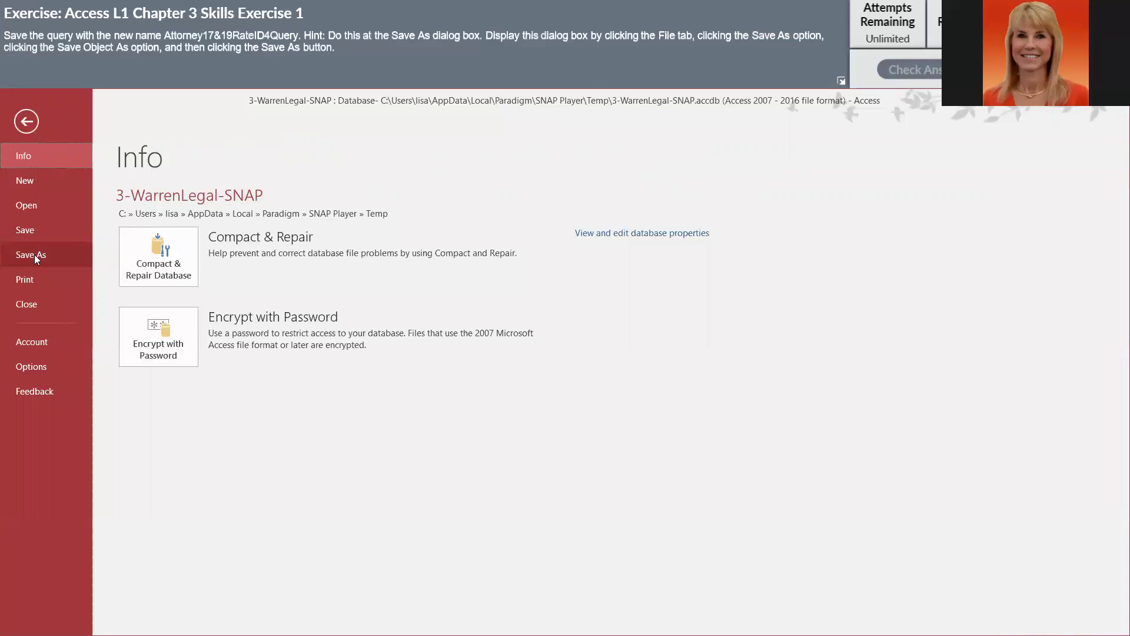
left_click(36, 254)
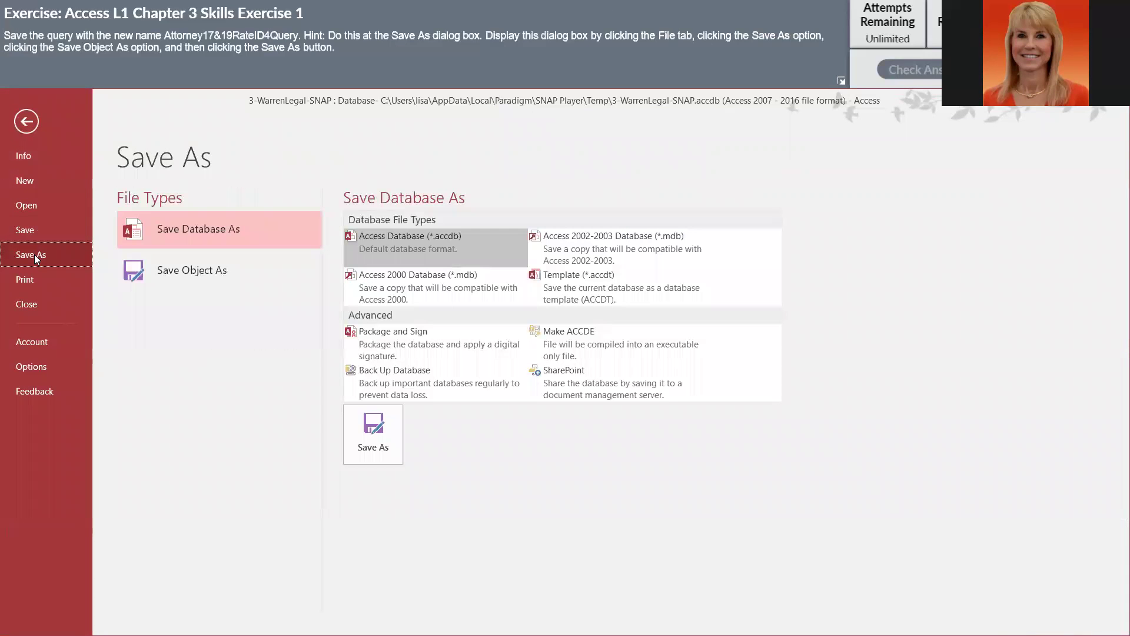
left_click(208, 268)
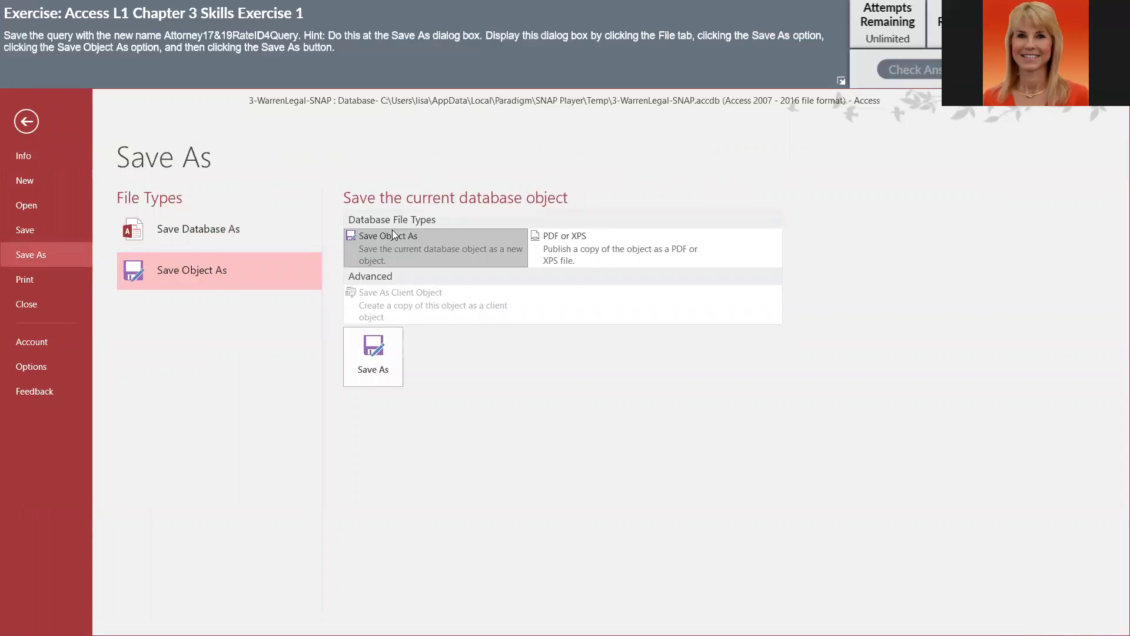
left_click(371, 359)
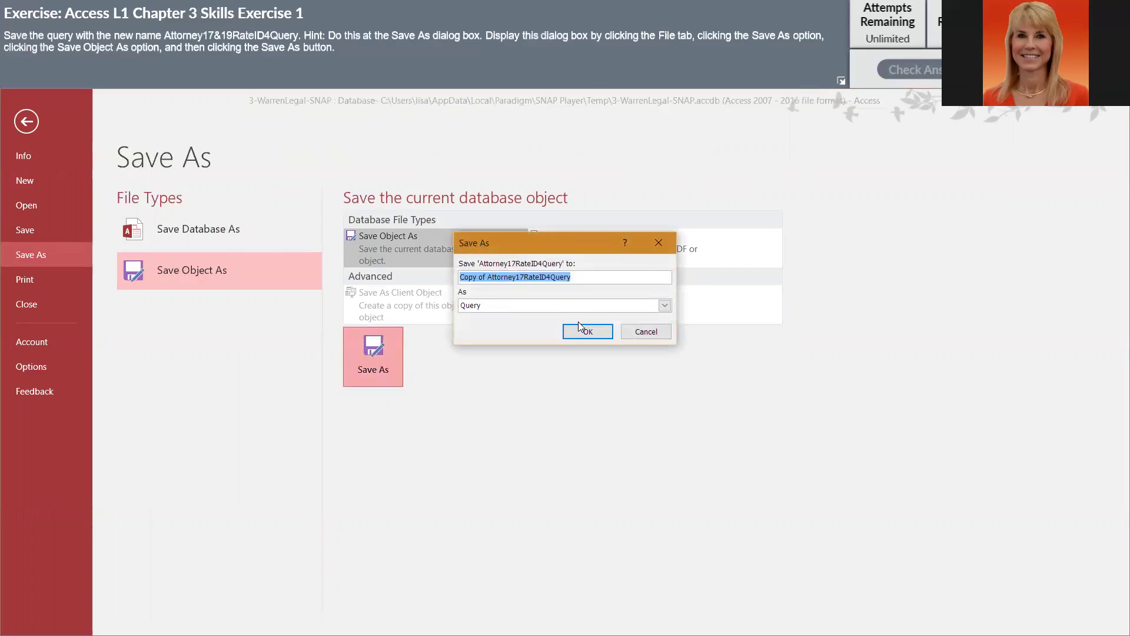
type("A")
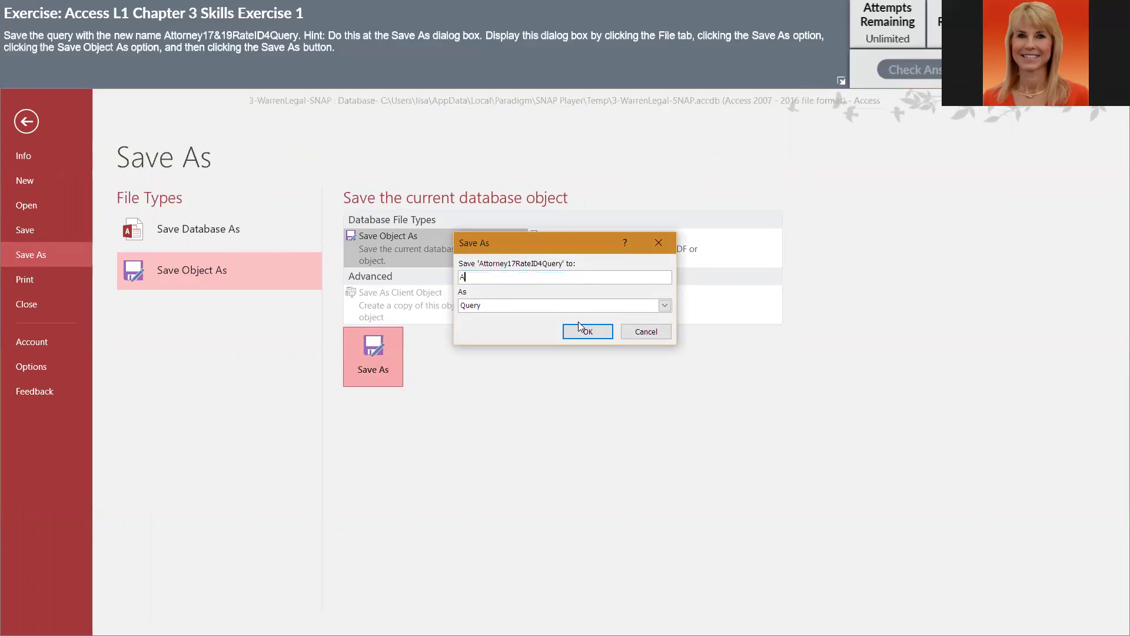
type("ttorney17&19RateID4Query")
left_click(595, 331)
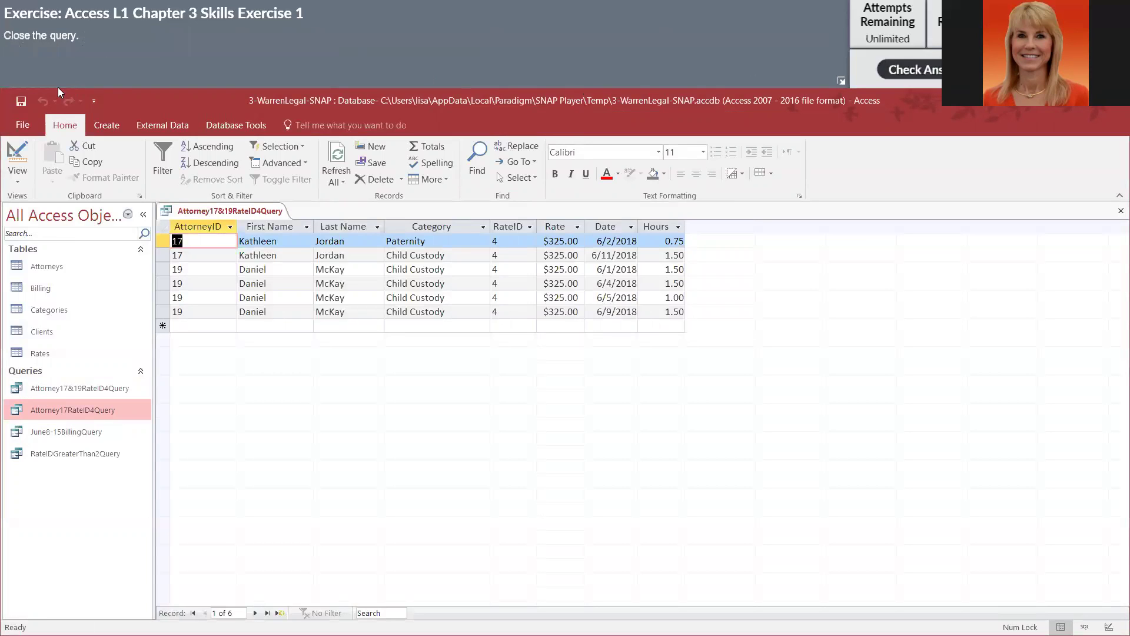
Close Attorney17&19RateID4Query and submit the exercise with Check Answer.
right_click(257, 213)
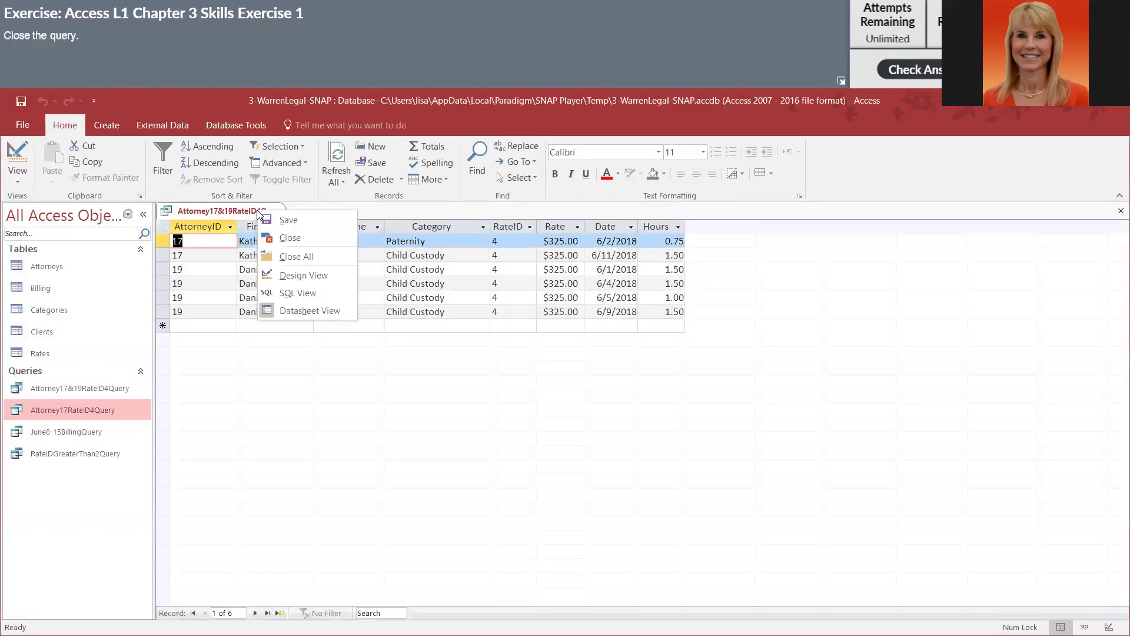
left_click(278, 239)
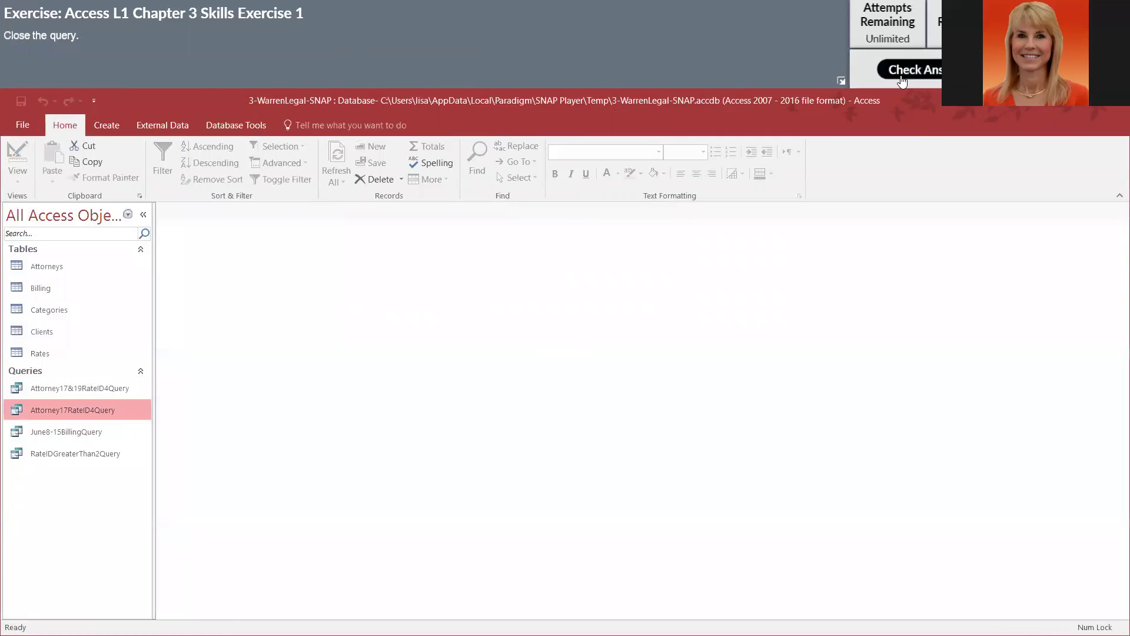
left_click(913, 71)
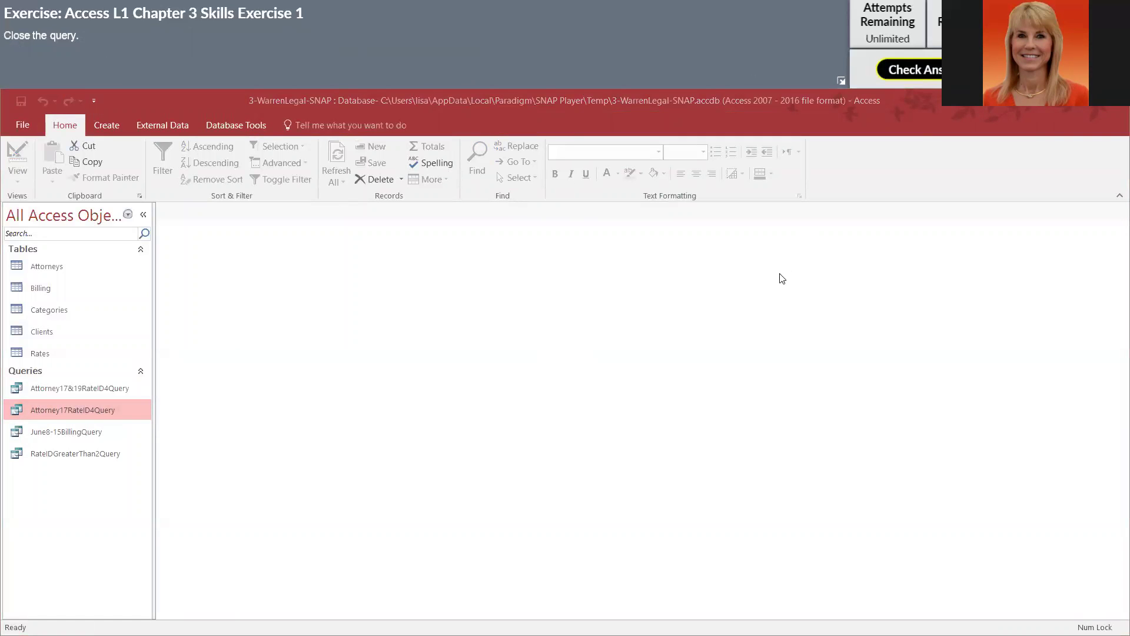